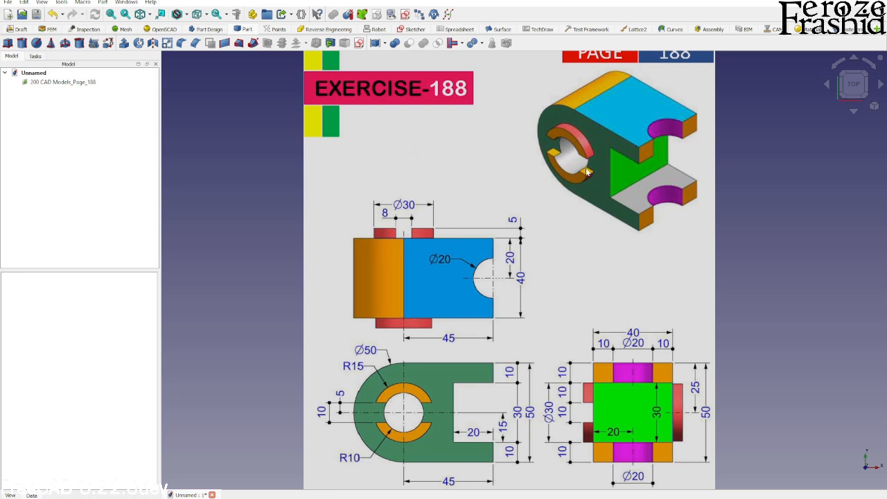
# Calibrate the reference image's scale by setting the front view's lower horizontal dimension, from hole centre to fork end, to 45 mm.
pyautogui.doubleClick(76, 84)
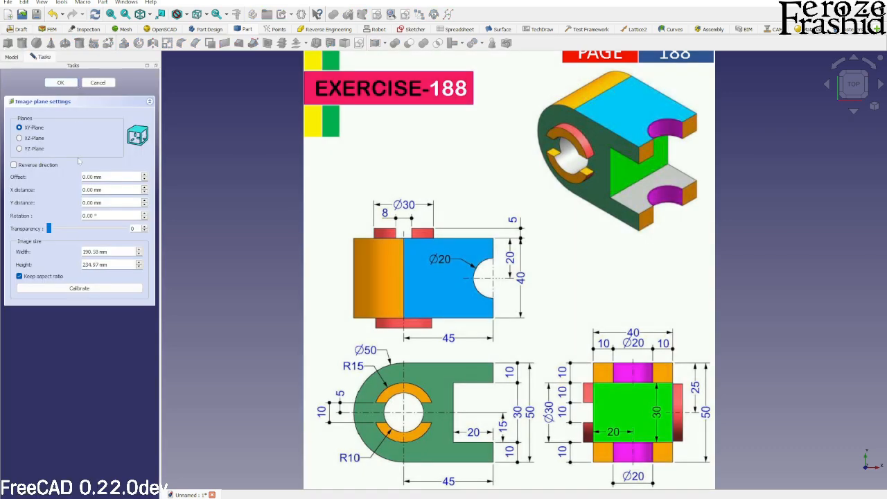
pyautogui.click(79, 287)
pyautogui.scroll(-1, 481, 439)
pyautogui.scroll(5, 481, 438)
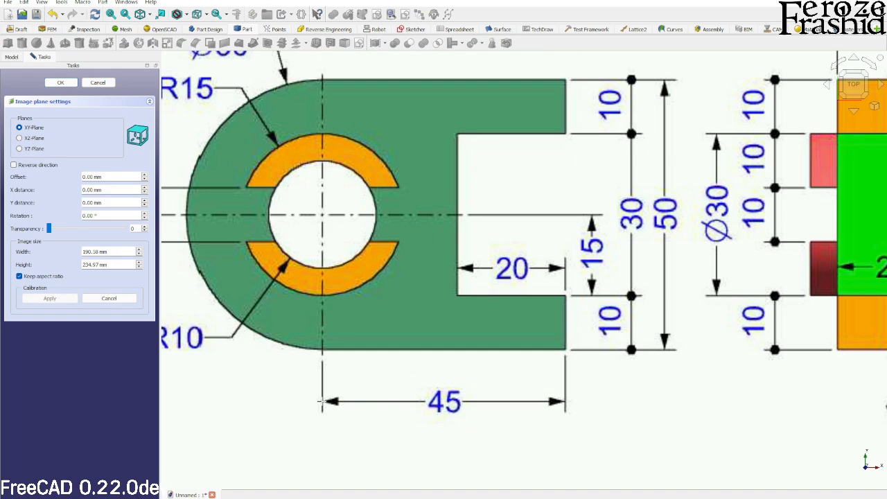
pyautogui.click(322, 400)
pyautogui.click(565, 402)
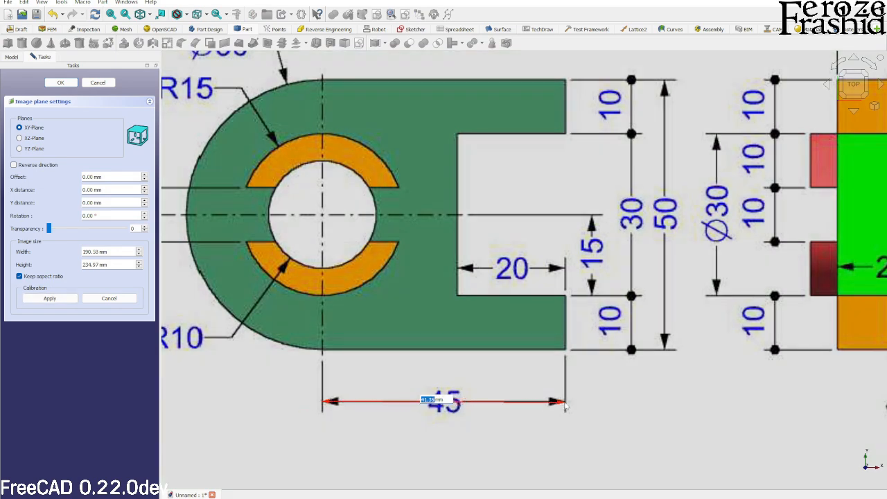
pyautogui.write('45')
pyautogui.press('Return')
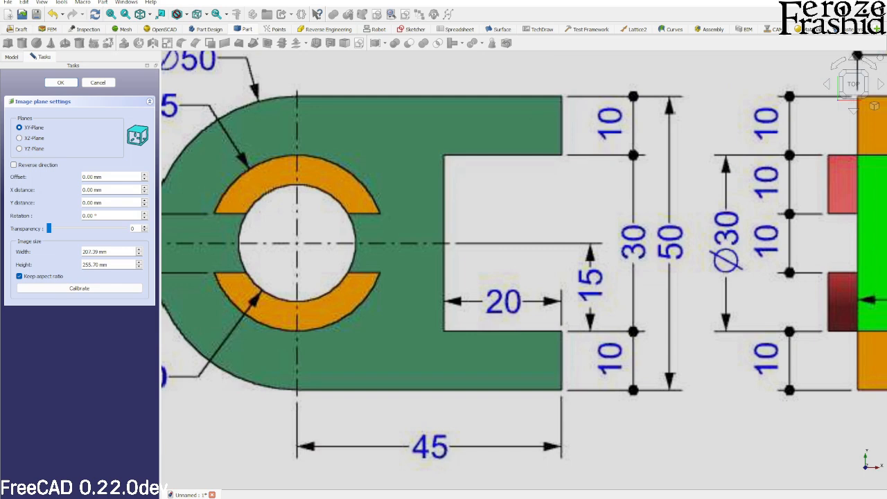
# Set the reference image's transparency to 50, place it on the XZ plane and switch to the front view.
pyautogui.moveTo(49, 228); pyautogui.dragTo(87, 228)
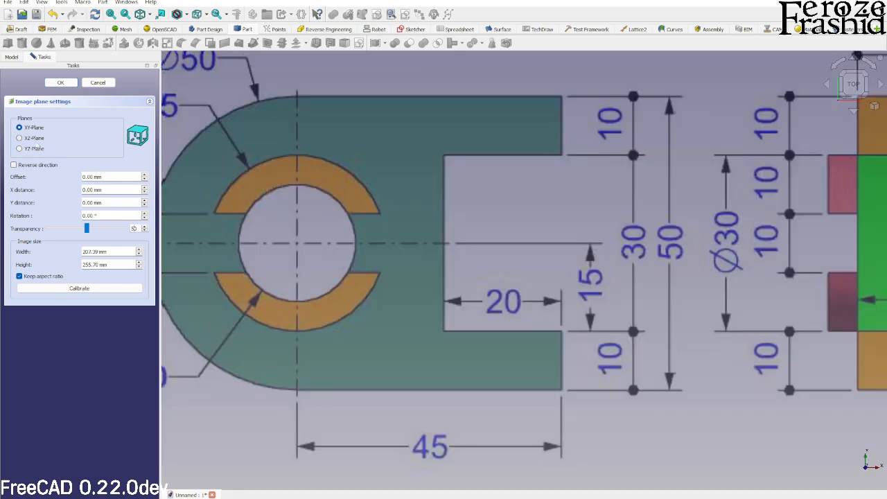
pyautogui.scroll(-5, 322, 263)
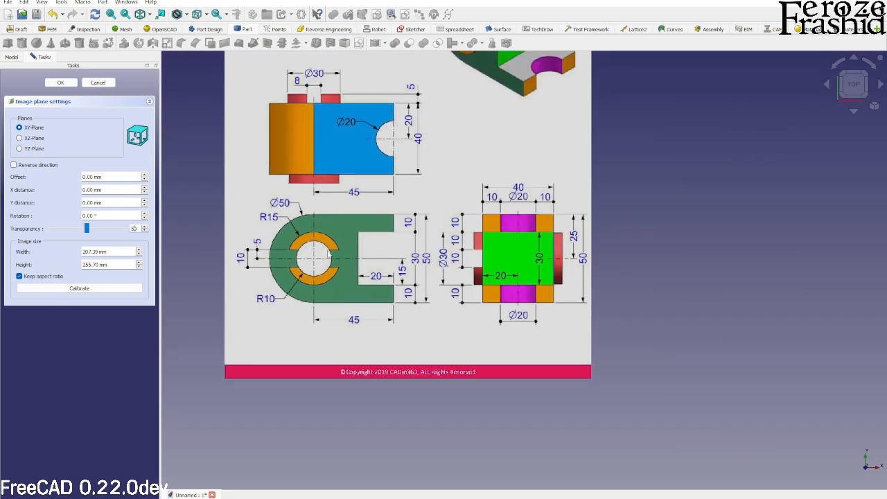
pyautogui.scroll(-2, 437, 316)
pyautogui.click(38, 139)
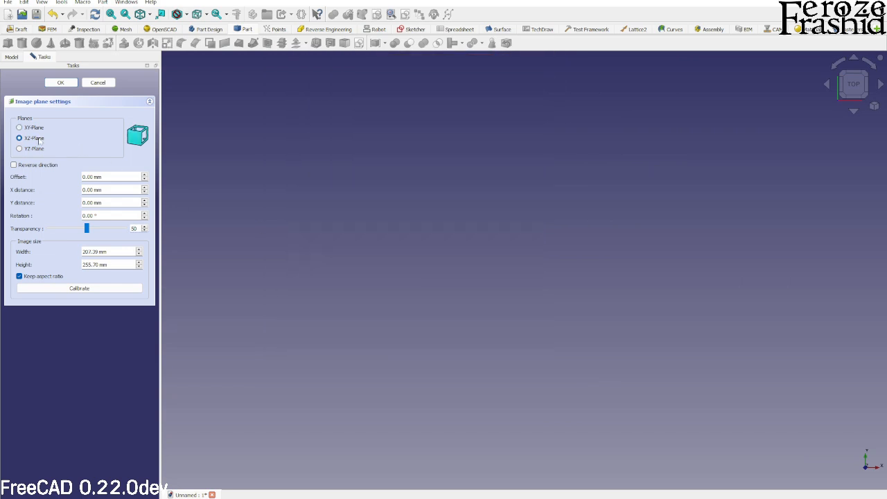
pyautogui.click(61, 82)
pyautogui.press('1')
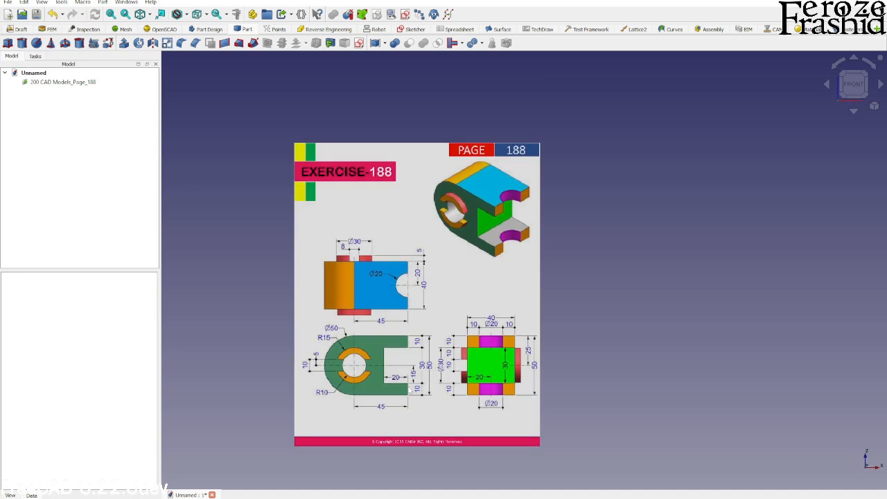
# Transform the reference image so the centre of the front view's round hole lies on the origin.
pyautogui.scroll(3, 396, 406)
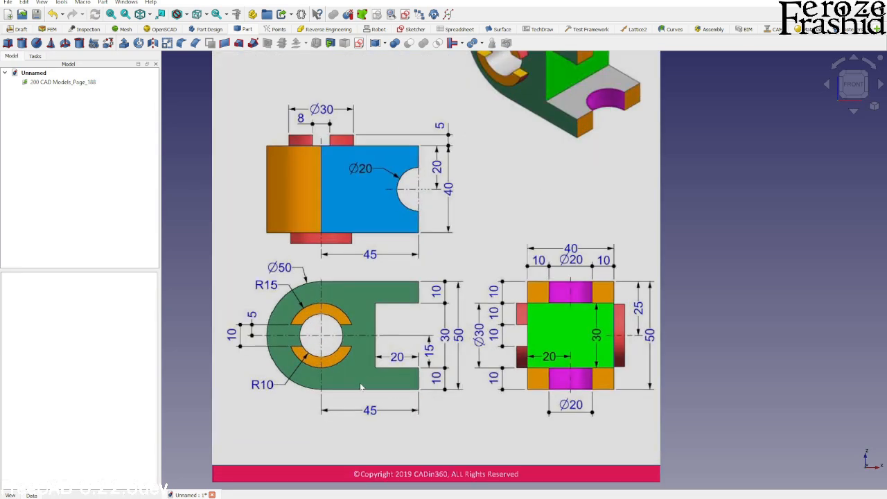
pyautogui.scroll(-2, 363, 392)
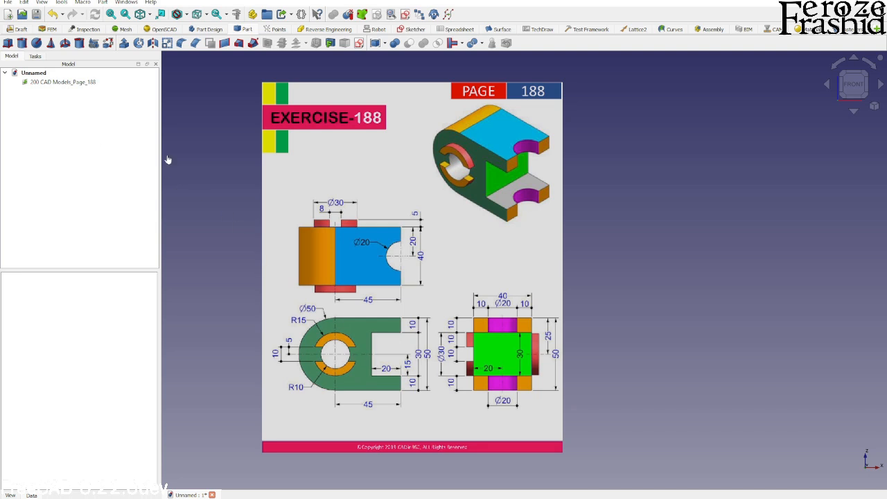
pyautogui.click(53, 84)
pyautogui.rightClick(53, 83)
pyautogui.click(78, 100)
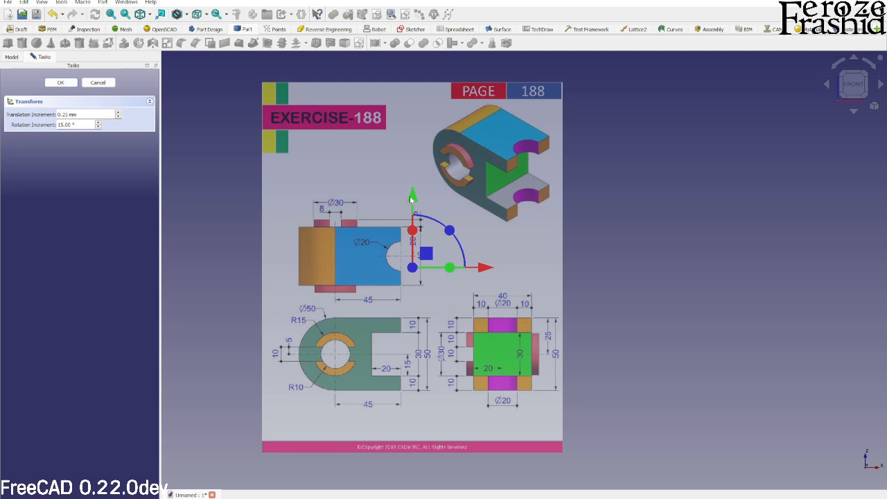
pyautogui.moveTo(411, 199); pyautogui.dragTo(430, 130)
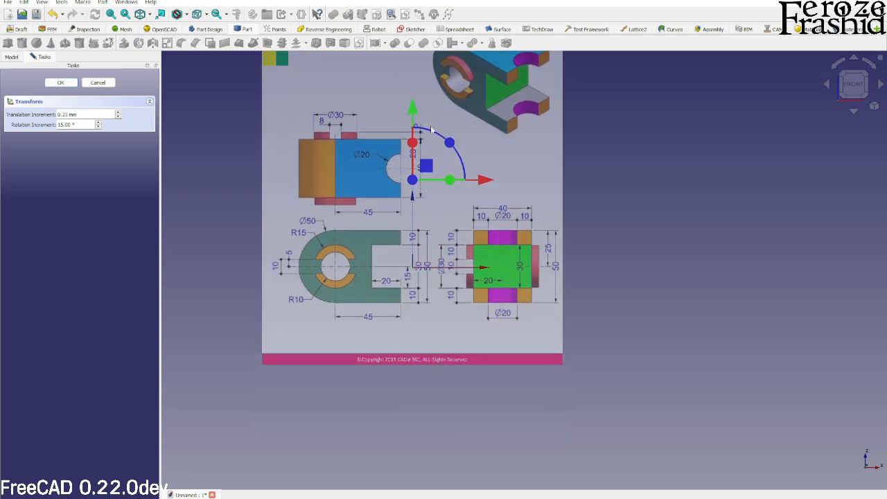
pyautogui.moveTo(485, 181); pyautogui.dragTo(558, 183)
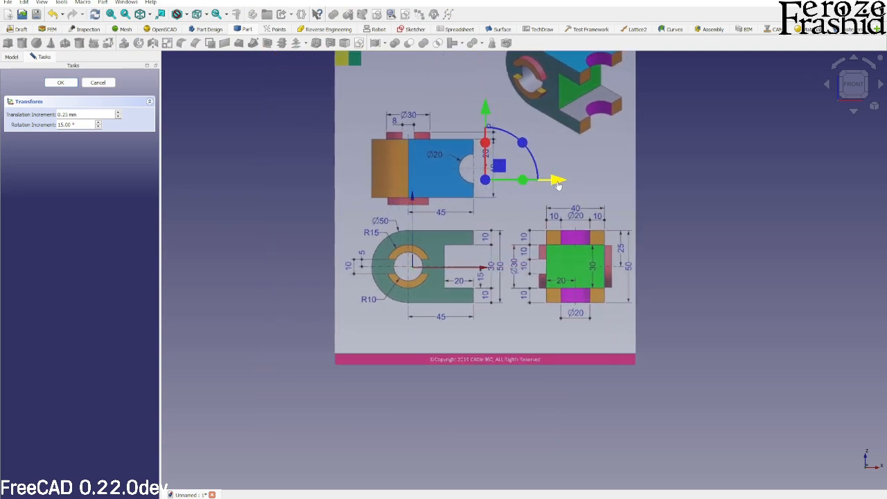
pyautogui.scroll(5, 478, 185)
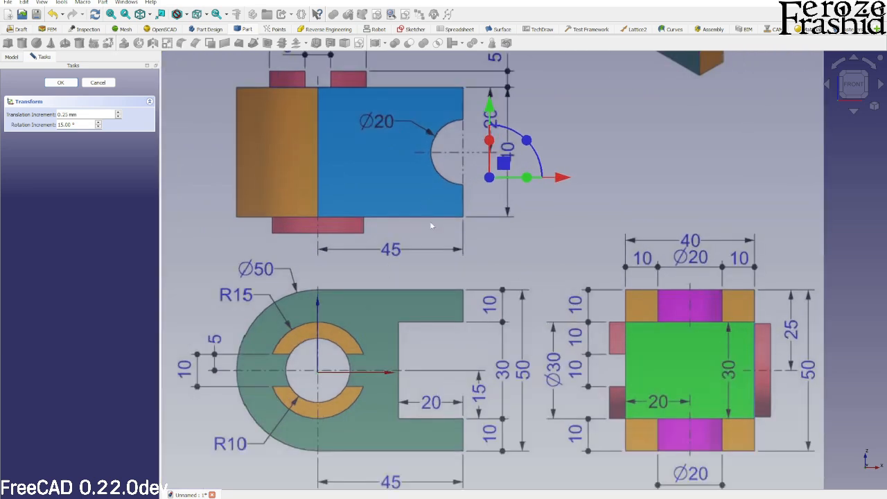
pyautogui.moveTo(491, 111); pyautogui.dragTo(491, 112)
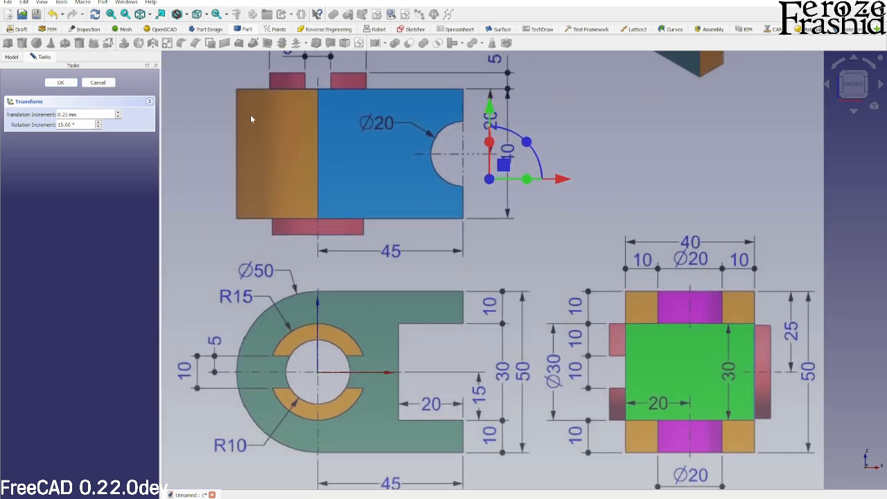
pyautogui.click(60, 82)
# Create a new sketch on the XZ plane with zero offset.
pyautogui.scroll(-3, 470, 217)
pyautogui.click(241, 235)
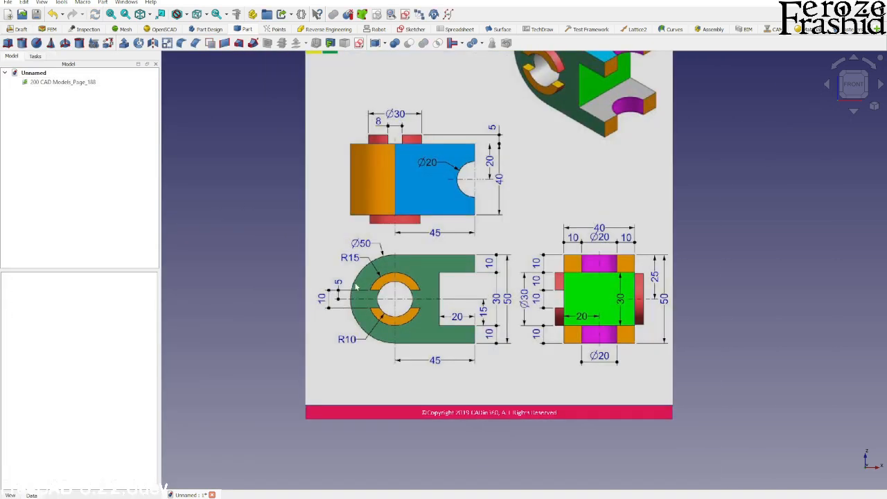
pyautogui.scroll(2, 357, 285)
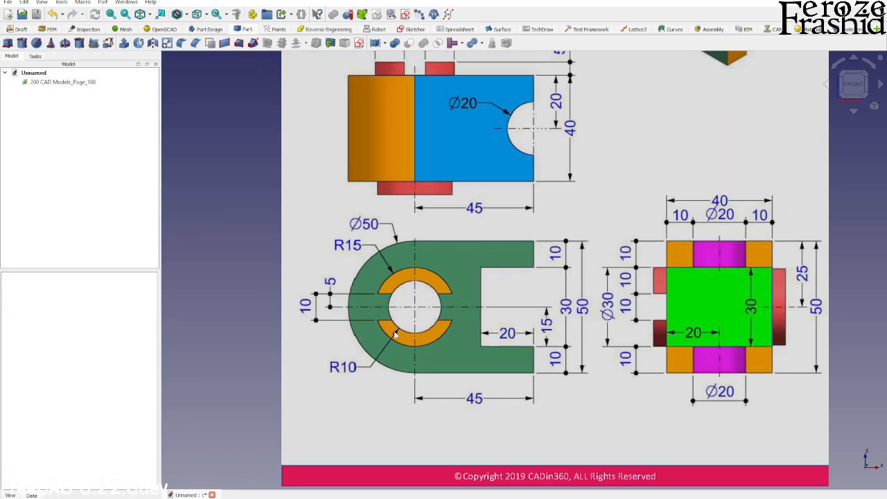
pyautogui.scroll(-3, 395, 335)
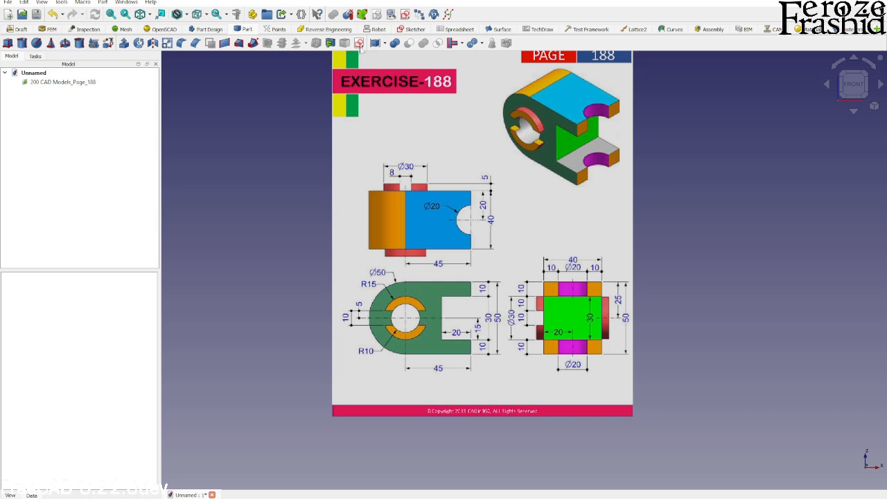
pyautogui.click(358, 43)
pyautogui.click(425, 243)
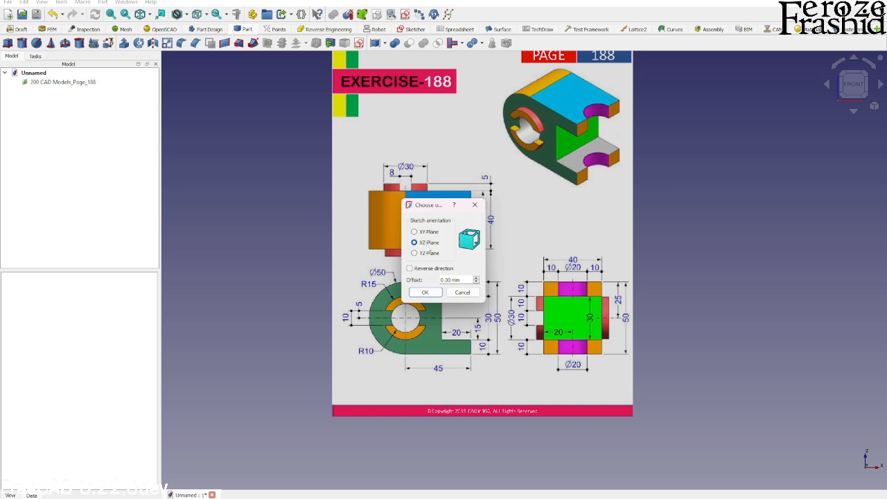
pyautogui.click(425, 292)
# Draw a 20 mm diameter circle centred on the origin for the round hole.
pyautogui.scroll(3, 409, 314)
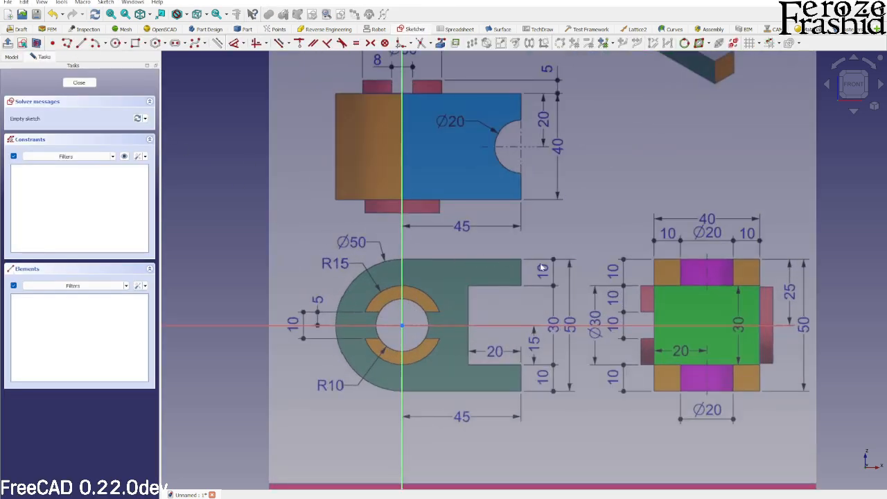
pyautogui.click(116, 43)
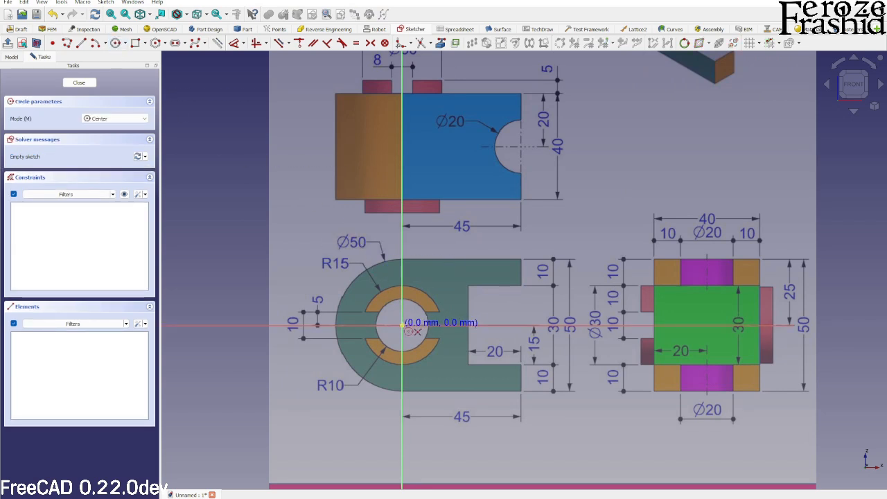
pyautogui.click(403, 326)
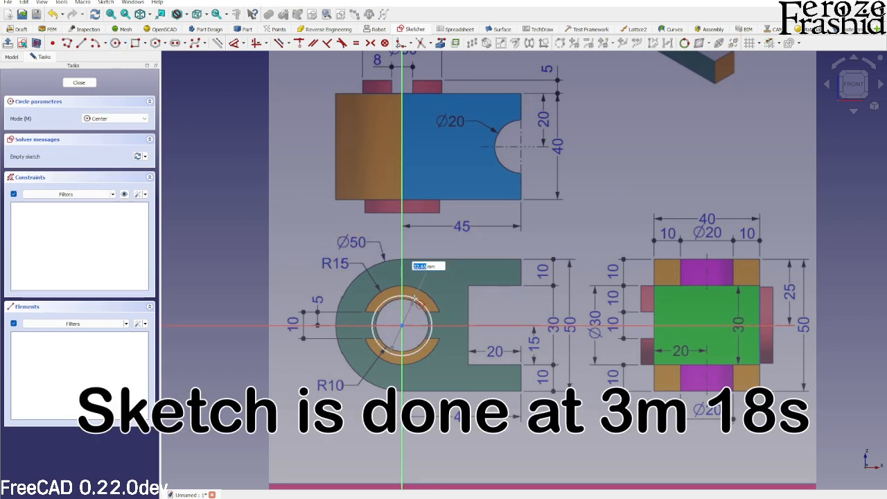
pyautogui.write('20')
pyautogui.press('Return')
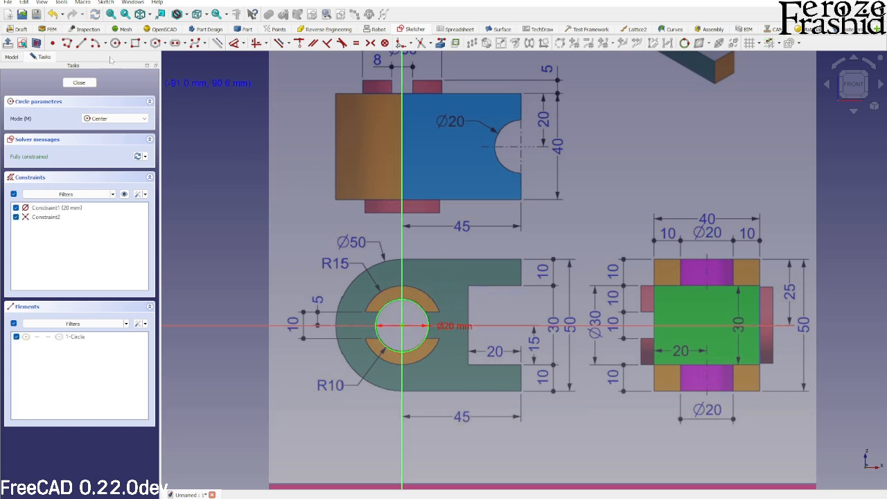
# Draw an origin-centred arc of about 25 mm radius along the rounded outer end, from the upper to the lower edge.
pyautogui.click(94, 42)
pyautogui.click(402, 325)
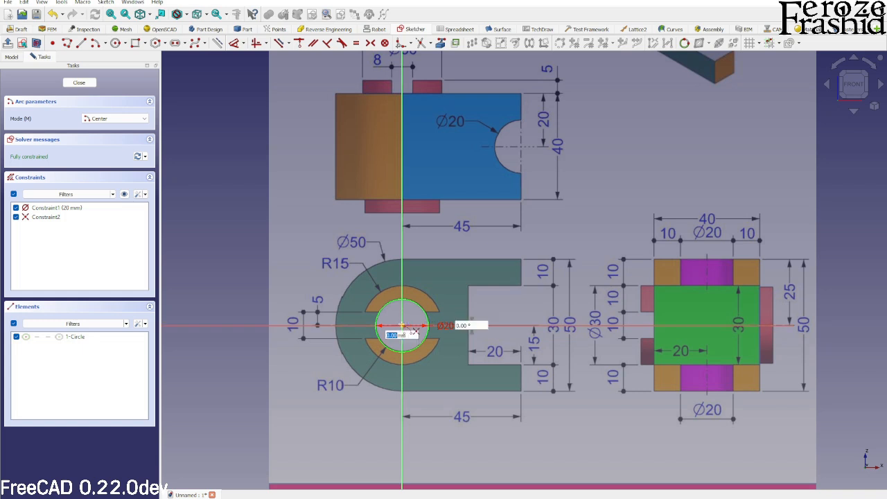
pyautogui.click(396, 262)
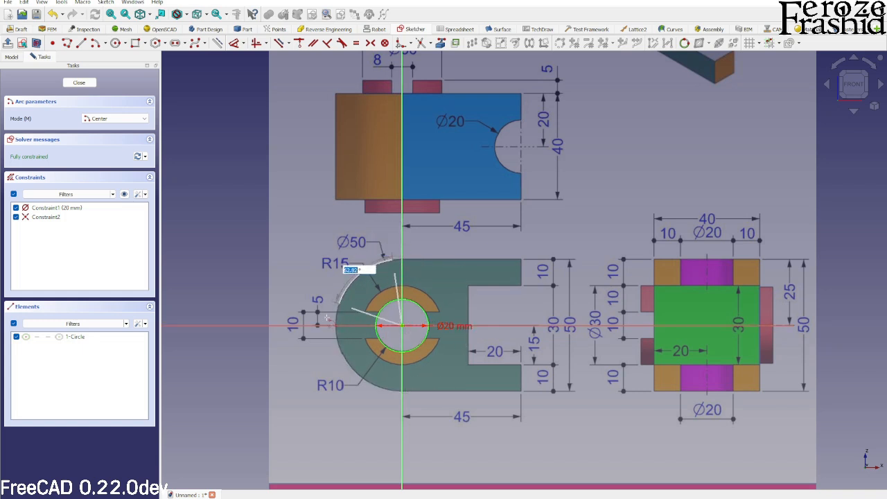
pyautogui.click(393, 392)
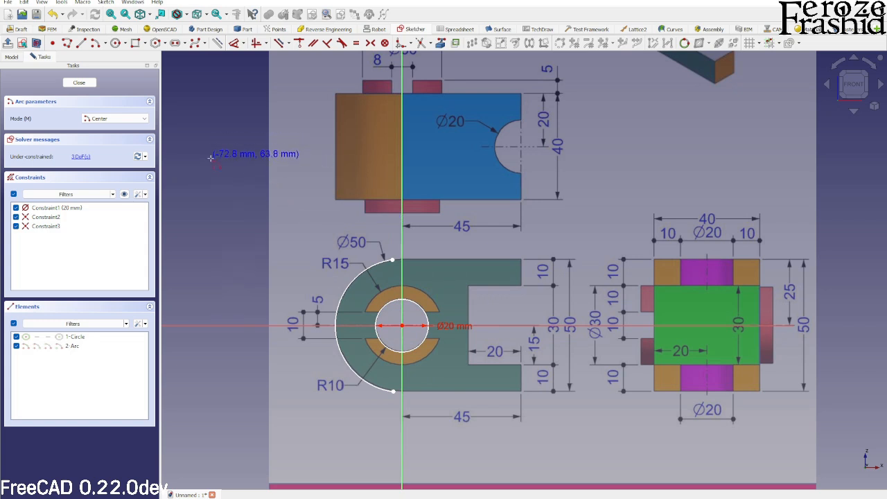
# Draw a horizontal line from the arc's upper end to the fork's upper outer corner, at about (44.9, 25.1) mm.
pyautogui.click(81, 44)
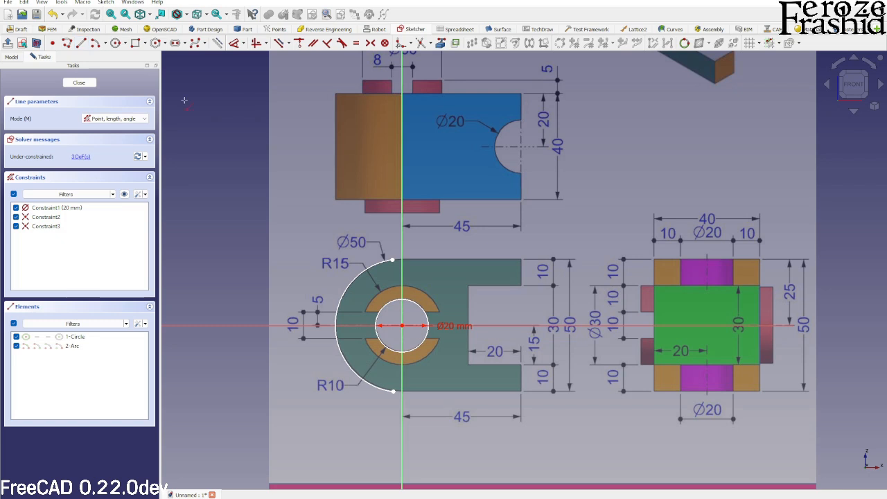
pyautogui.click(393, 260)
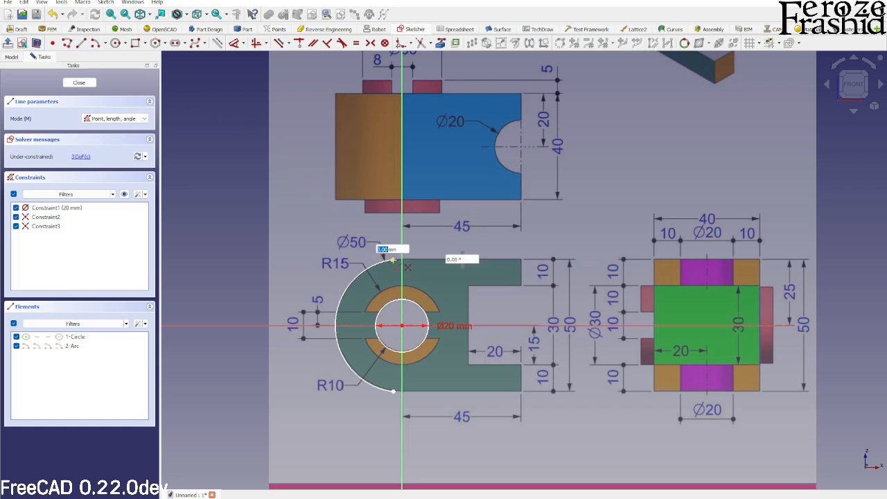
pyautogui.click(521, 260)
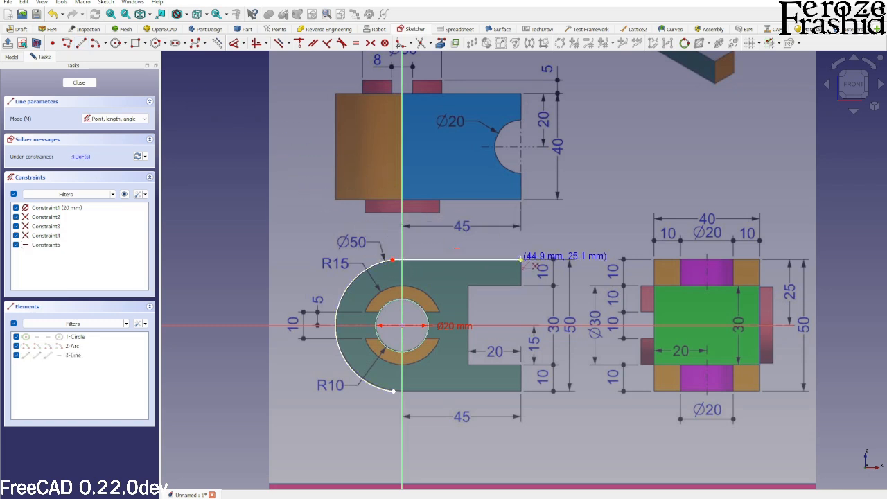
# Trace the fork ends, the slot and the lower edge with a polyline, closing the profile at the arc's lower end.
pyautogui.click(67, 45)
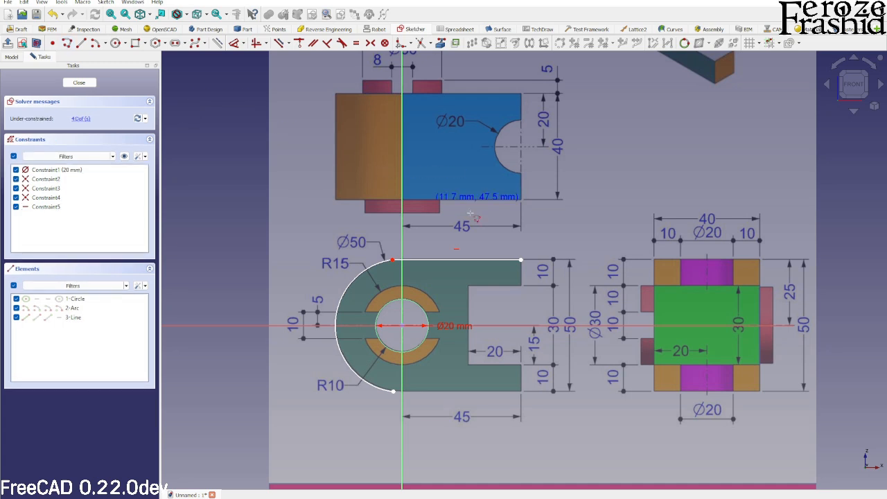
pyautogui.click(521, 260)
pyautogui.click(521, 286)
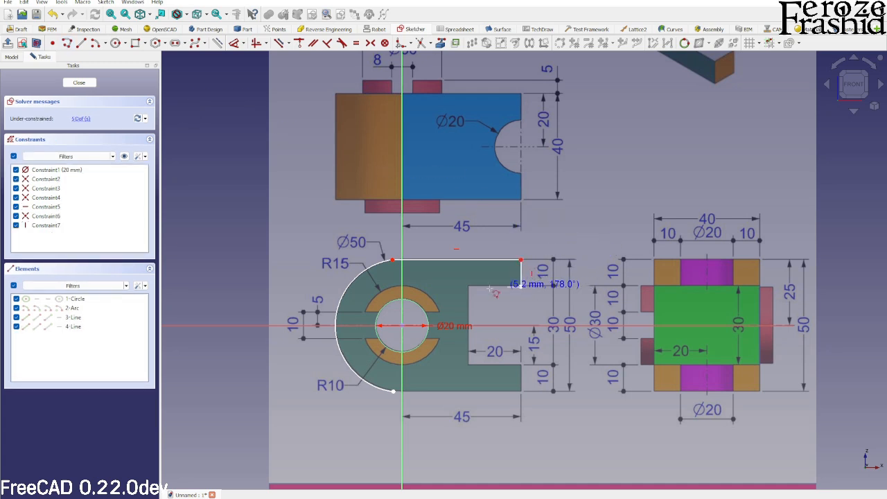
pyautogui.click(469, 285)
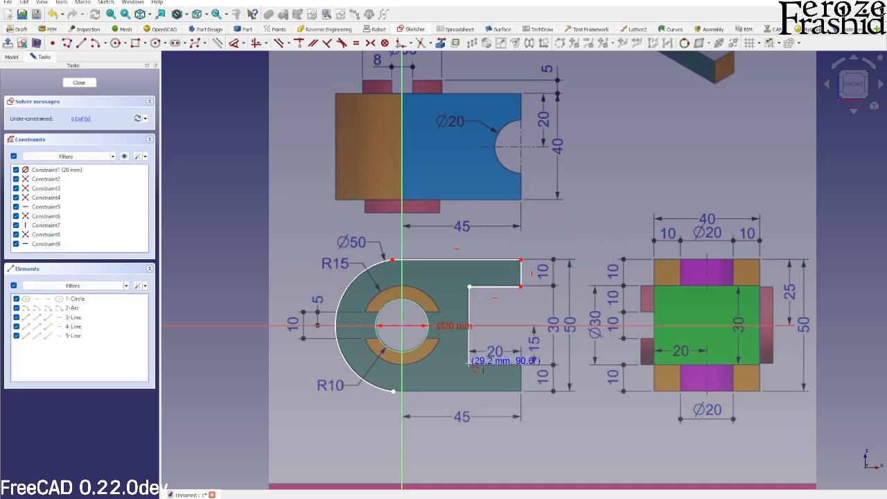
pyautogui.click(469, 363)
pyautogui.click(521, 364)
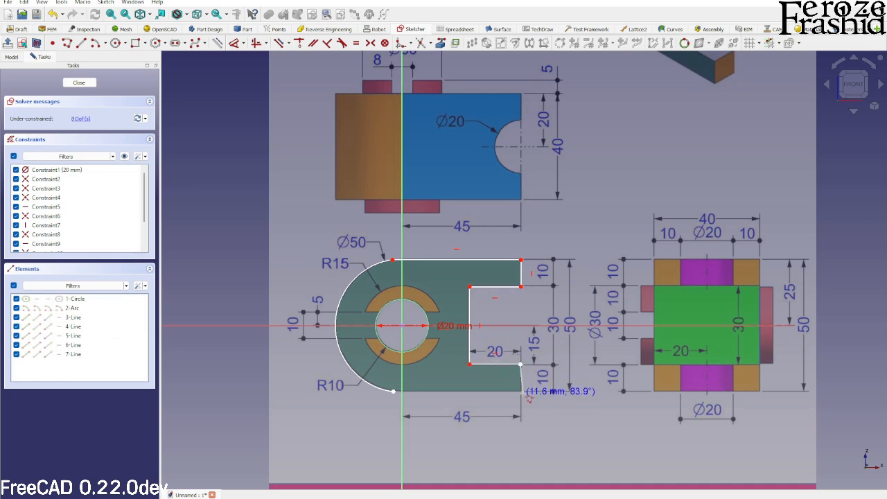
pyautogui.click(521, 390)
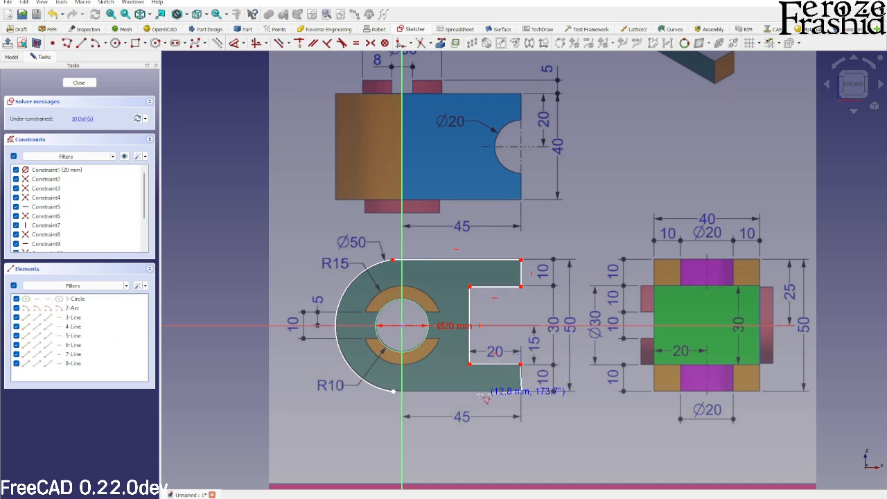
pyautogui.click(393, 391)
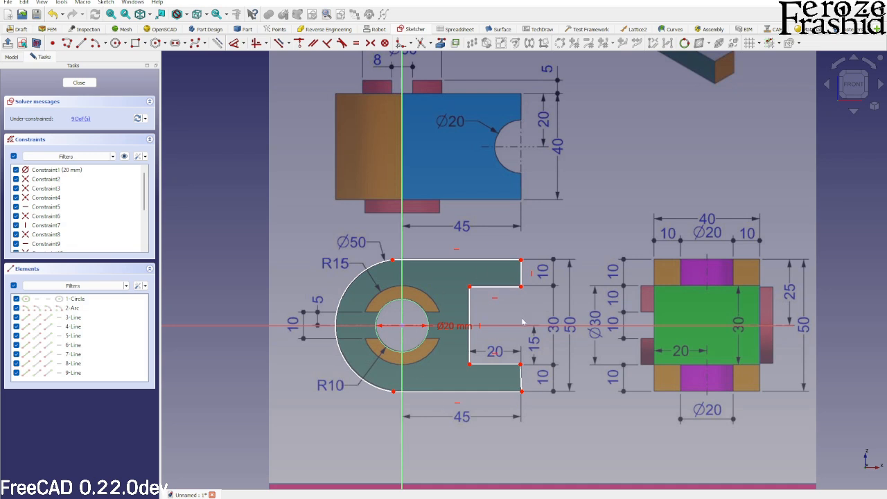
# Constrain the lower fork end line to be vertical.
pyautogui.click(522, 381)
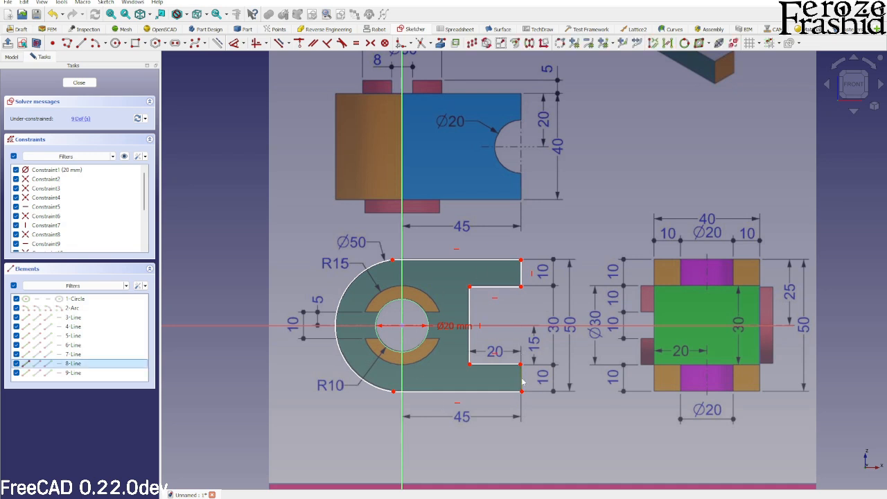
pyautogui.click(523, 381)
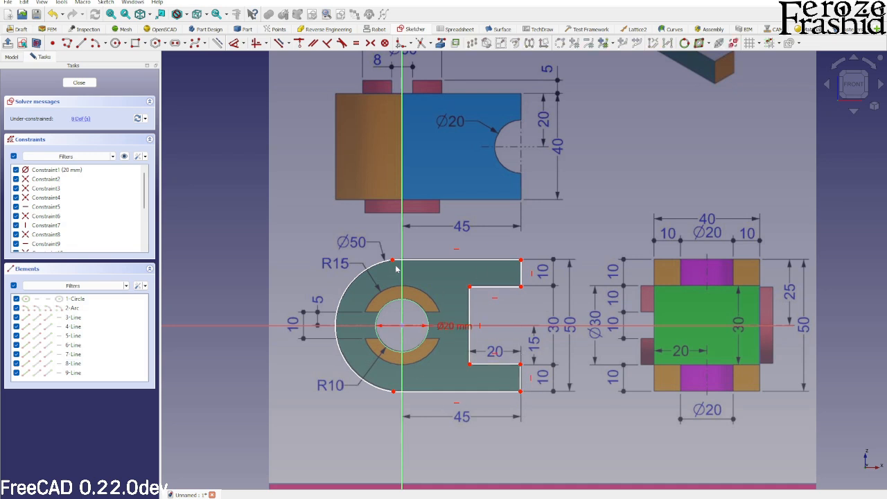
# Constrain the arc's upper endpoint onto the sketch's vertical axis.
pyautogui.scroll(2, 401, 291)
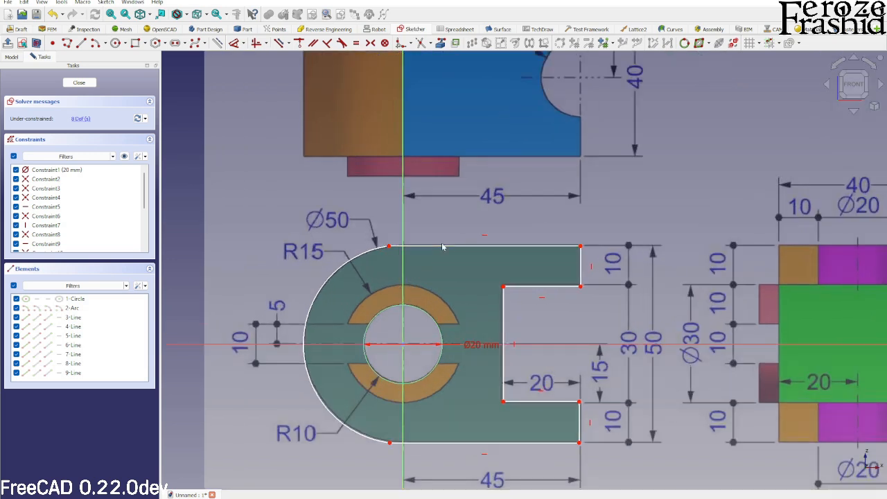
pyautogui.click(389, 248)
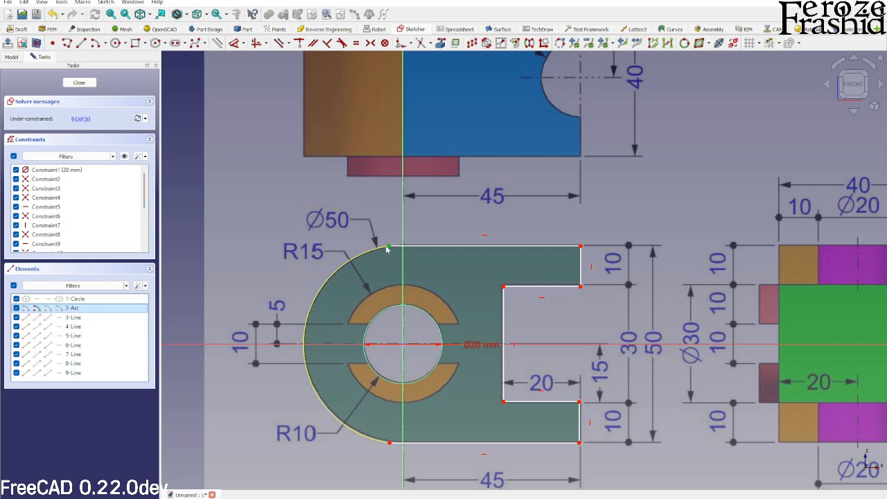
pyautogui.click(364, 236)
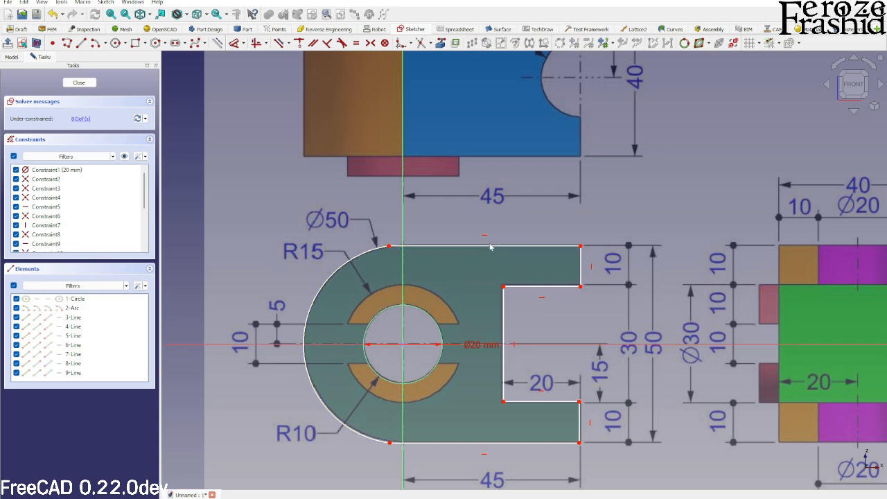
pyautogui.click(389, 245)
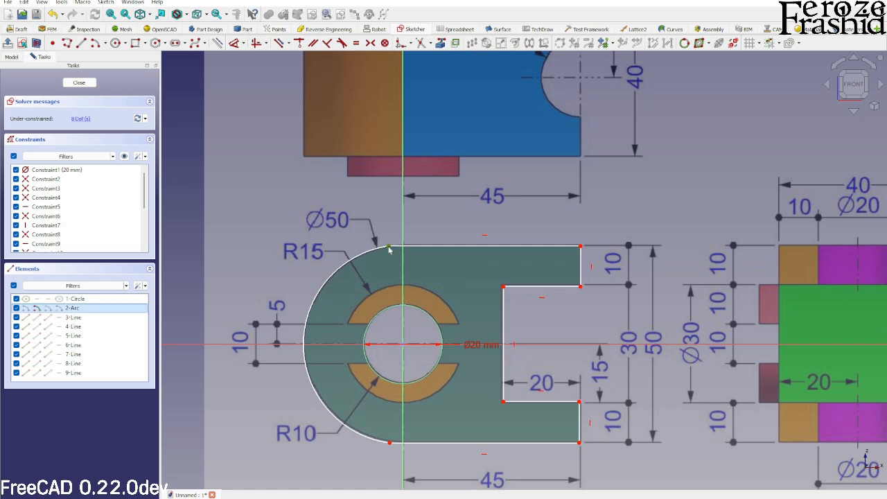
pyautogui.click(404, 242)
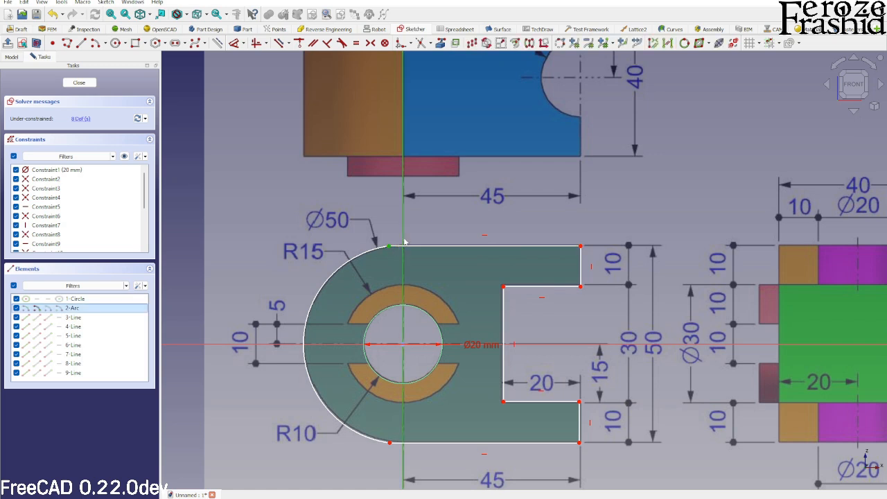
pyautogui.press('o')
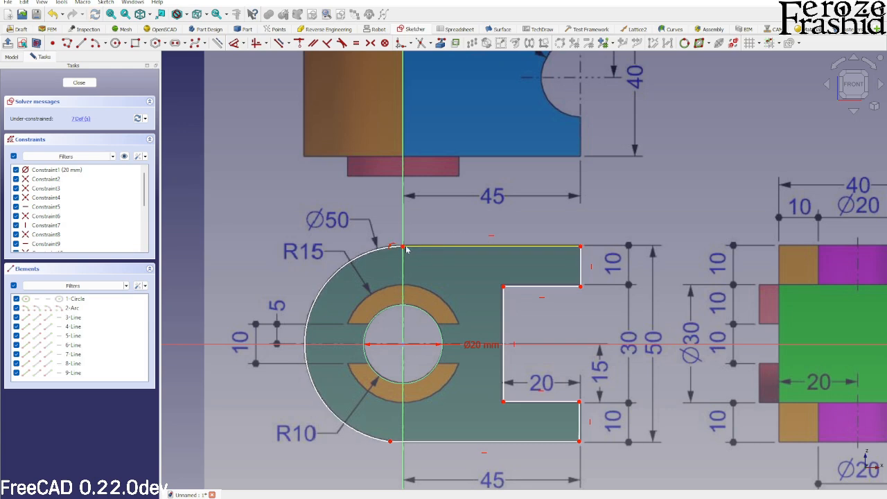
# Make the arc tangent to the profile's lower edge and test the arc's remaining freedom of movement.
pyautogui.scroll(-1, 385, 216)
pyautogui.scroll(2, 381, 374)
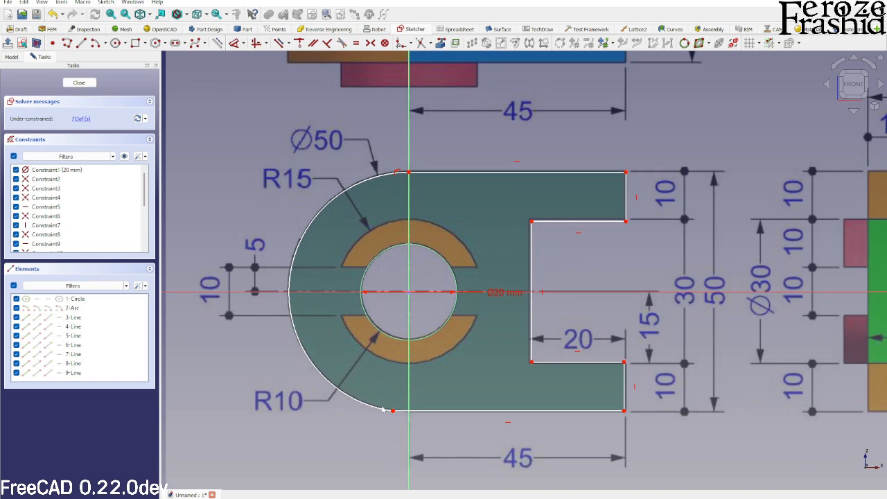
pyautogui.press('t')
pyautogui.click(386, 409)
pyautogui.click(418, 410)
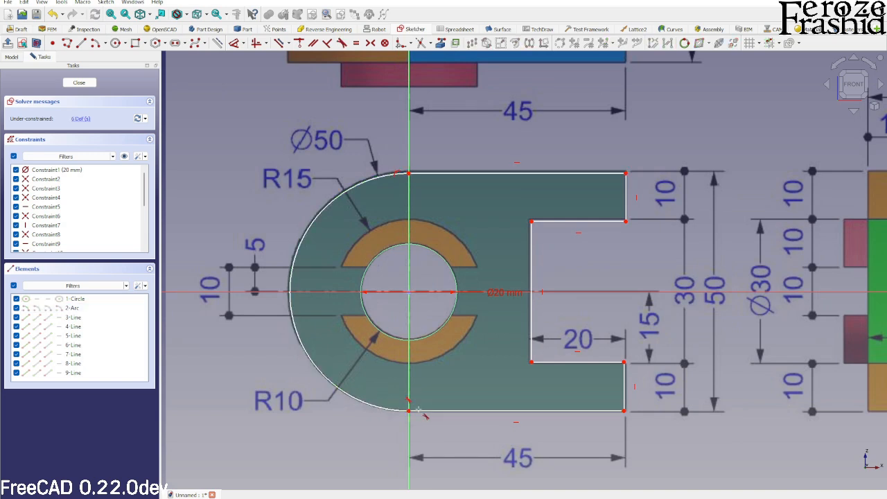
pyautogui.press('Escape')
pyautogui.moveTo(309, 233); pyautogui.dragTo(307, 234)
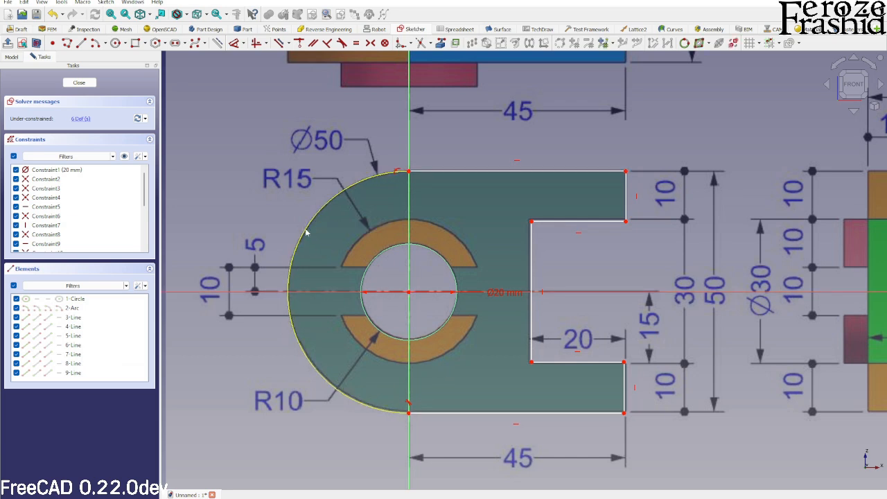
# Dimension the outer arc with a 25 mm radius and the profile's upper edge with a 45 mm length.
pyautogui.click(349, 194)
pyautogui.press('d')
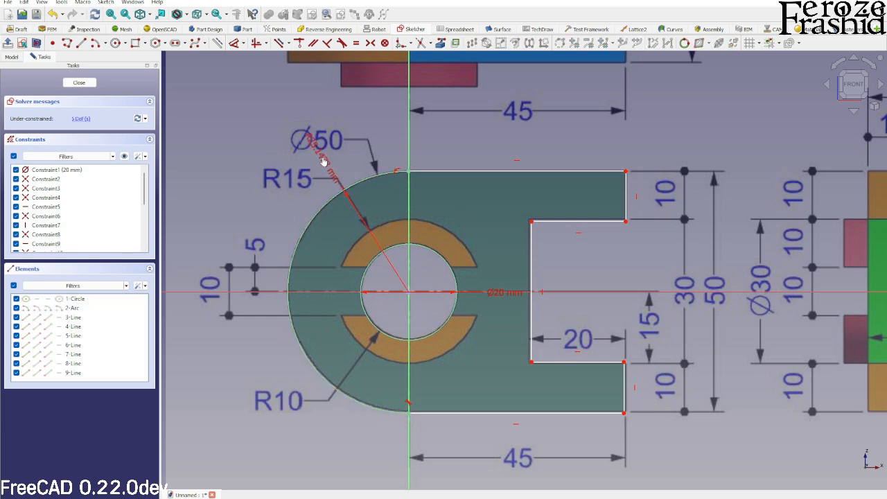
pyautogui.click(317, 139)
pyautogui.write('25')
pyautogui.press('Return')
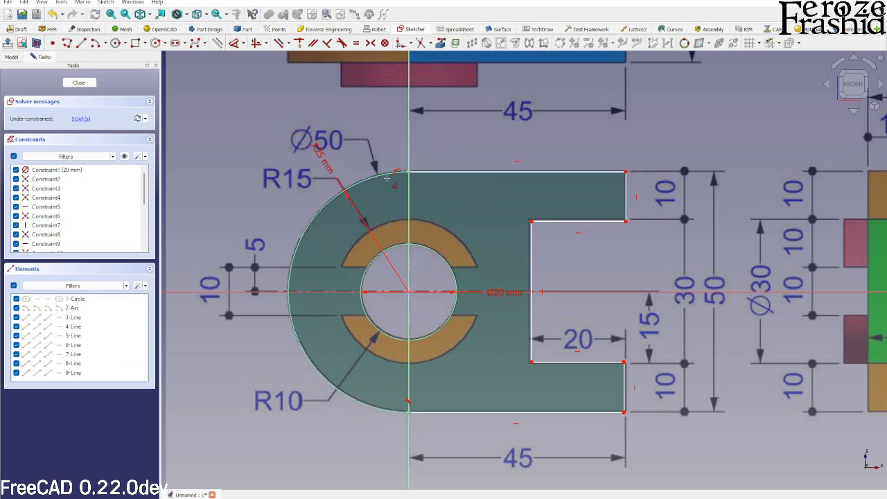
pyautogui.click(466, 172)
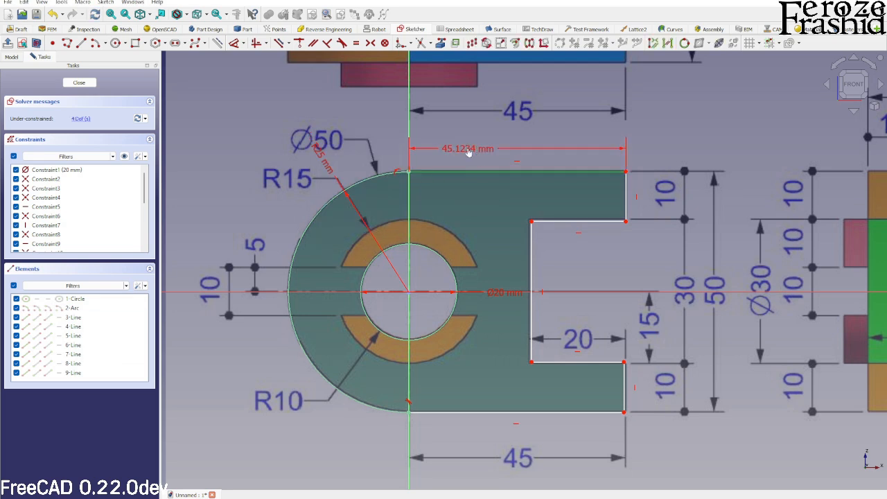
pyautogui.click(470, 150)
pyautogui.write('45')
pyautogui.press('Return')
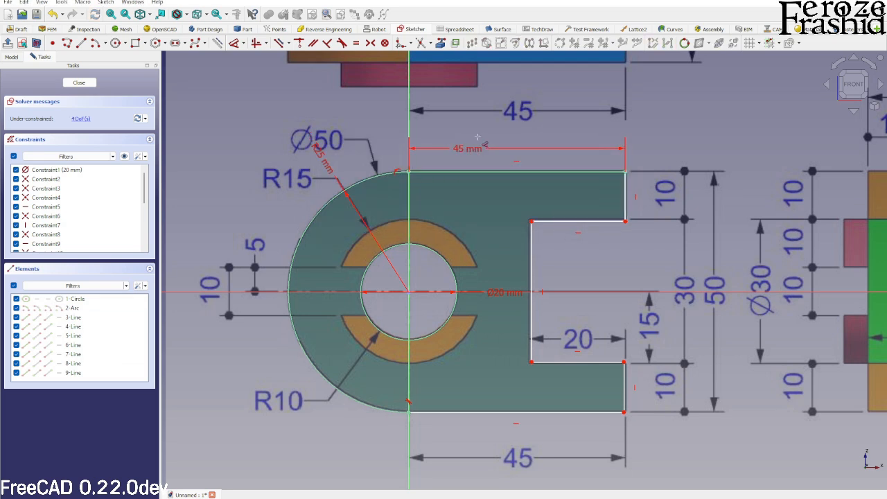
# Dimension the upper fork end's height as 10 mm and the slot's upper edge as 20 mm long.
pyautogui.click(625, 191)
pyautogui.click(655, 186)
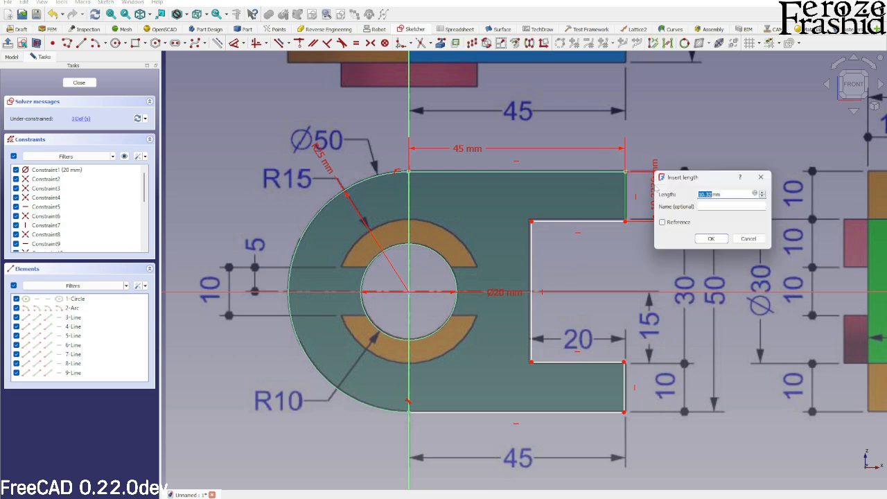
pyautogui.write('10')
pyautogui.press('Return')
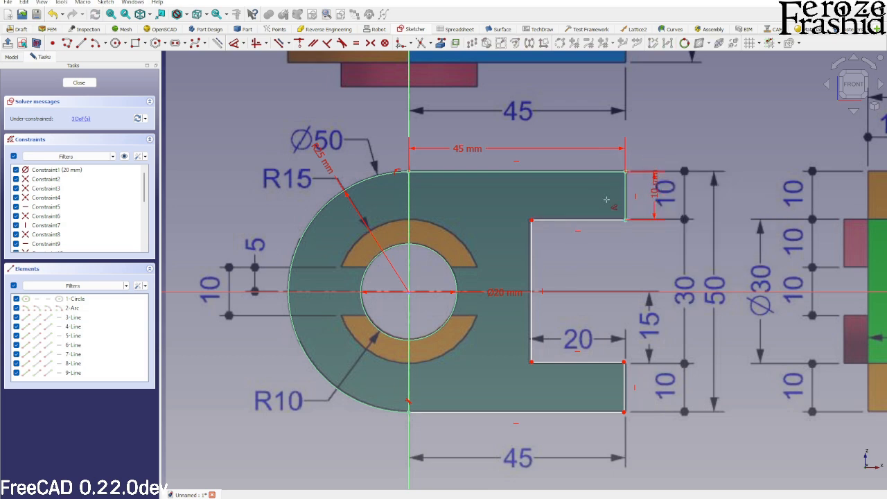
pyautogui.click(591, 221)
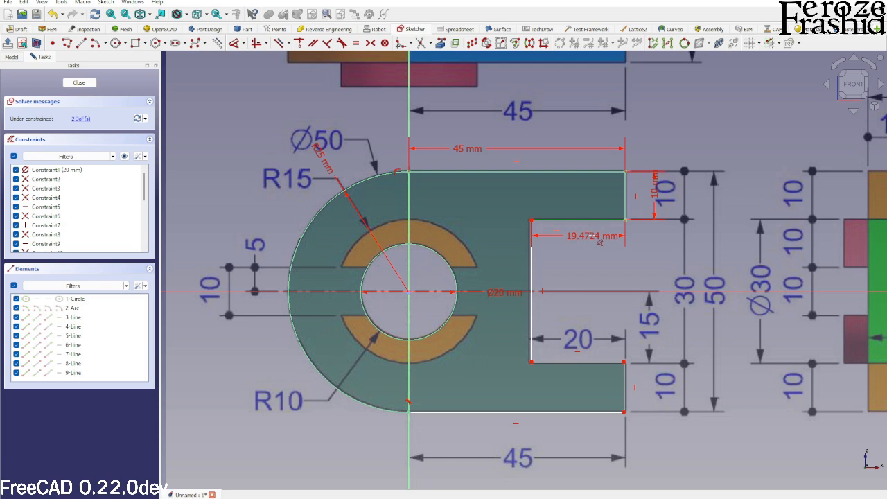
pyautogui.click(597, 240)
pyautogui.write('20')
pyautogui.press('Return')
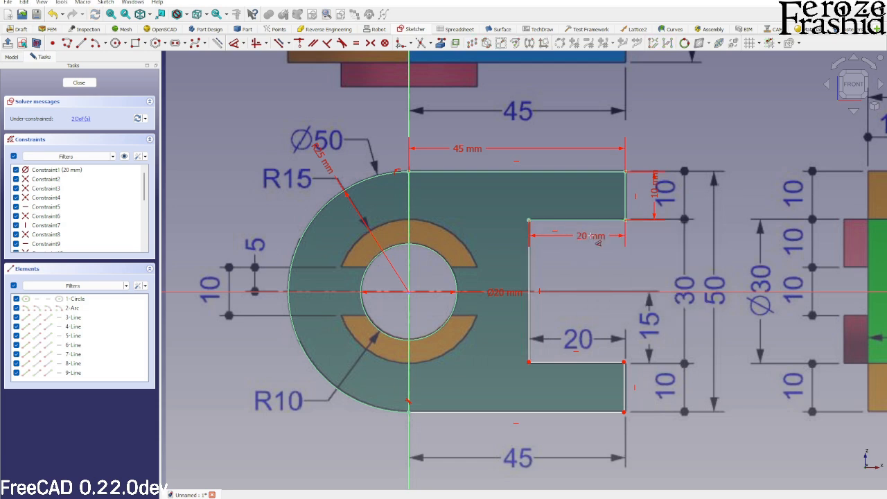
# Make the slot's upper and lower edges equal, make both fork ends equal in height, and leave the sketch.
pyautogui.click(586, 221)
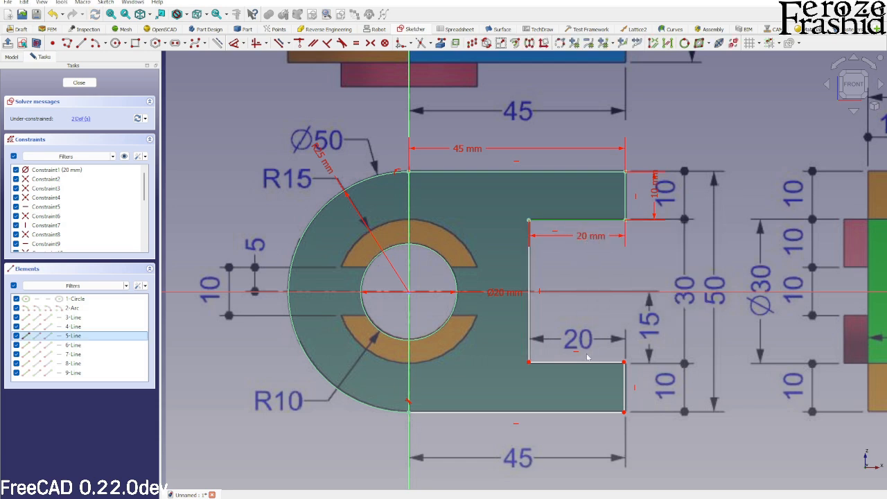
pyautogui.click(584, 362)
pyautogui.press('e')
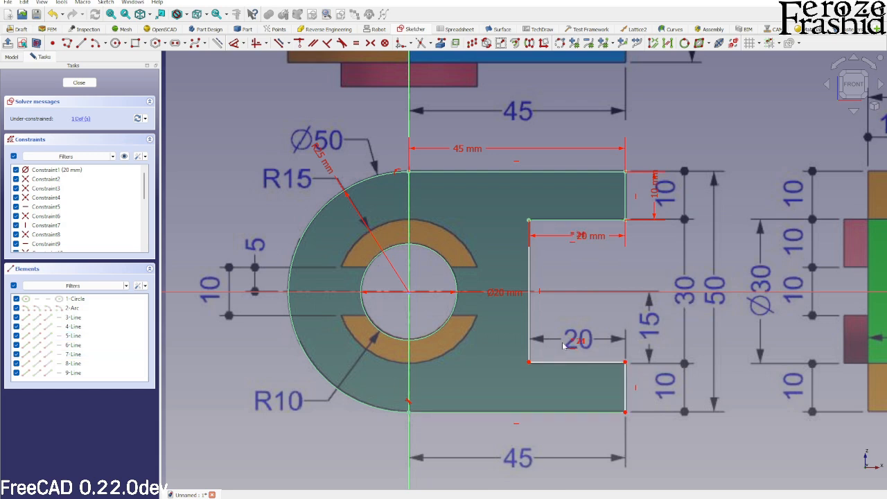
pyautogui.click(624, 386)
pyautogui.click(626, 202)
pyautogui.press('e')
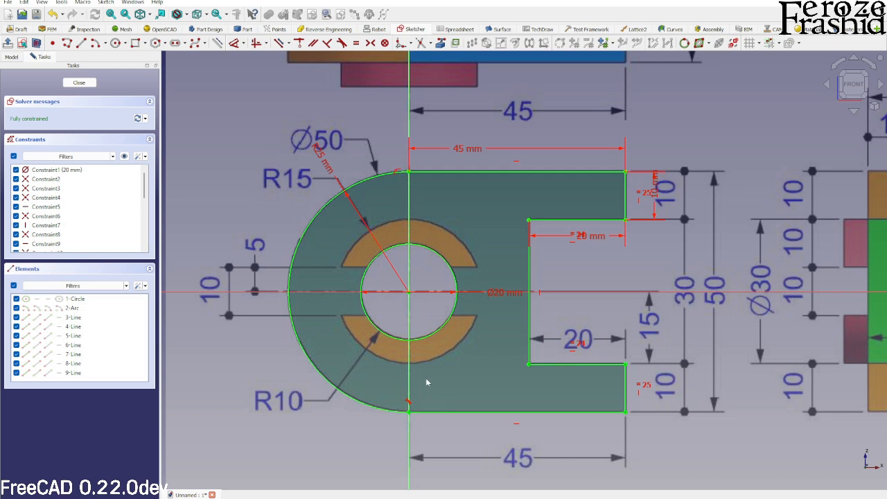
pyautogui.click(79, 83)
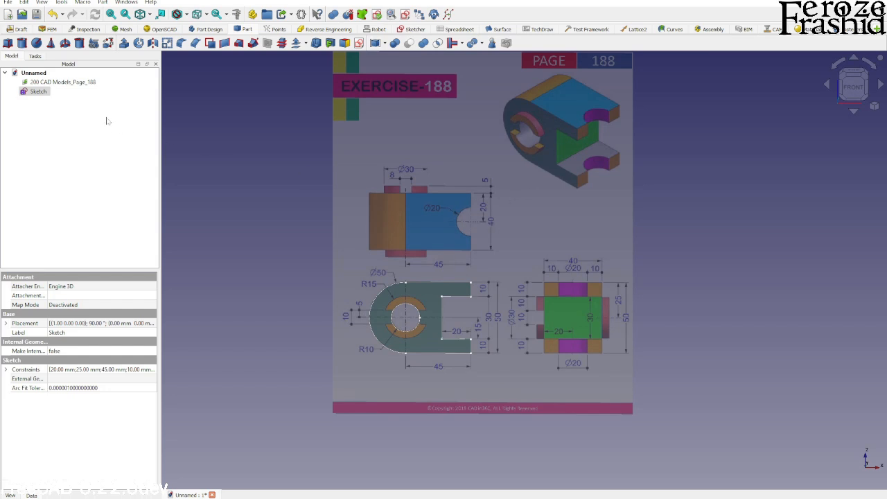
# Extrude the profile sketch along its normal by 40 mm symmetrically as a solid.
pyautogui.click(46, 91)
pyautogui.click(124, 43)
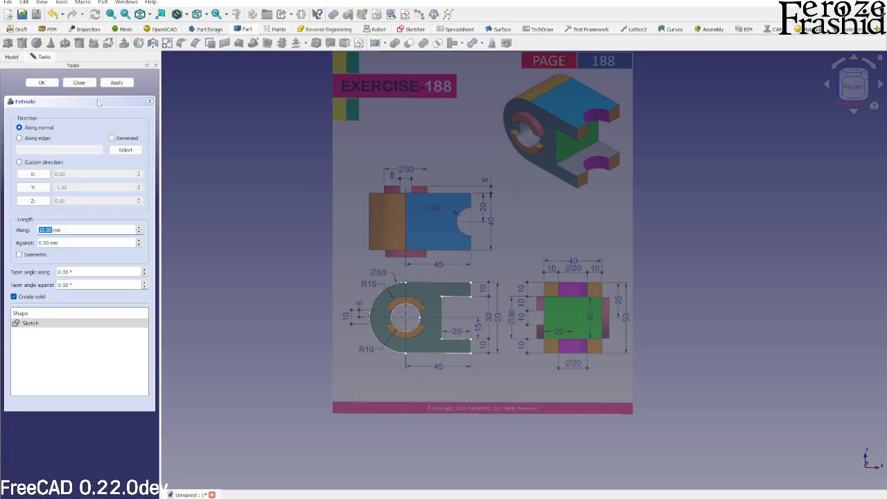
pyautogui.write('40')
pyautogui.press('Tab')
pyautogui.press('Tab')
pyautogui.press('space')
pyautogui.click(116, 82)
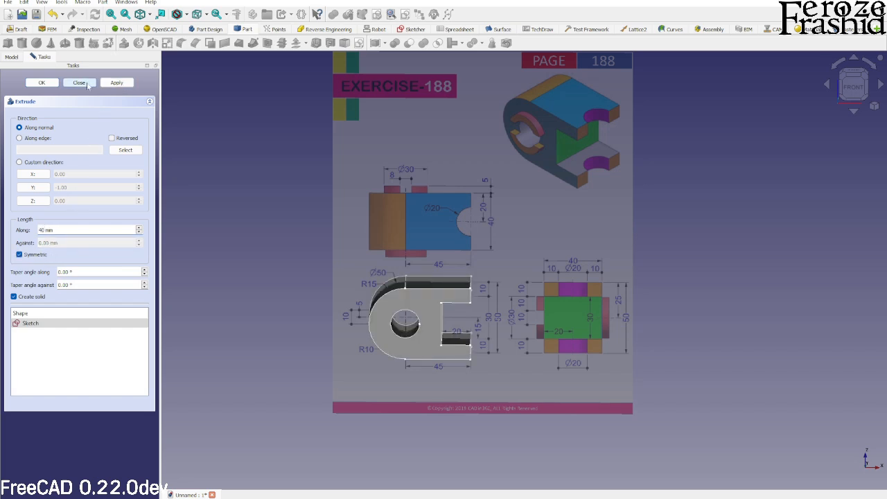
pyautogui.click(79, 83)
# Examine the extruded body from several angles and compare it with the drawing's ring dimensions, temporarily hiding the body.
pyautogui.moveTo(315, 294); pyautogui.dragTo(345, 292, button='middle')
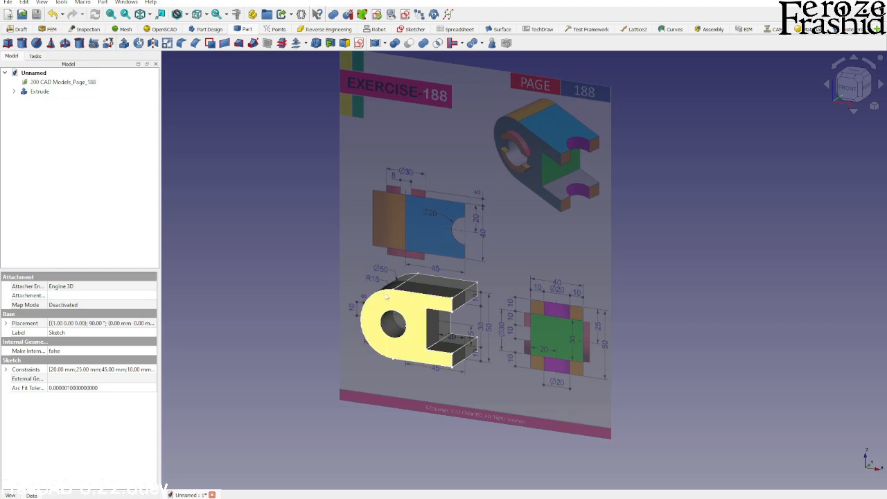
pyautogui.scroll(1, 388, 319)
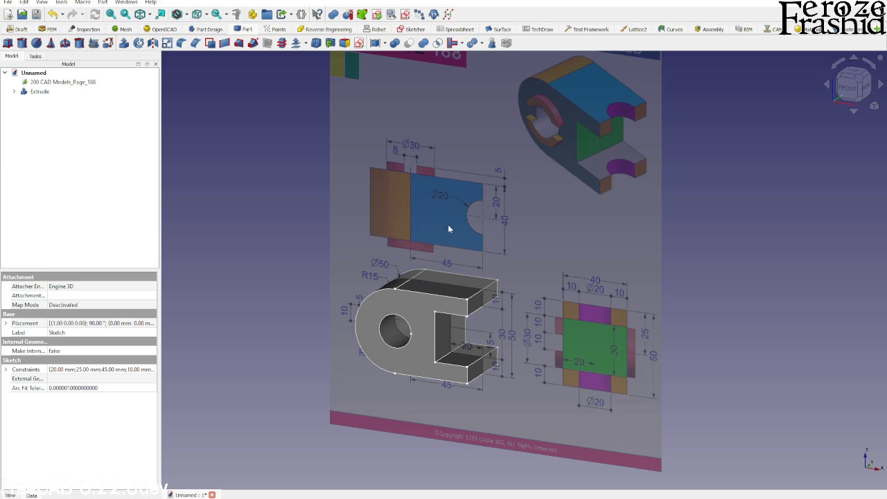
pyautogui.moveTo(447, 234); pyautogui.dragTo(398, 327, button='middle')
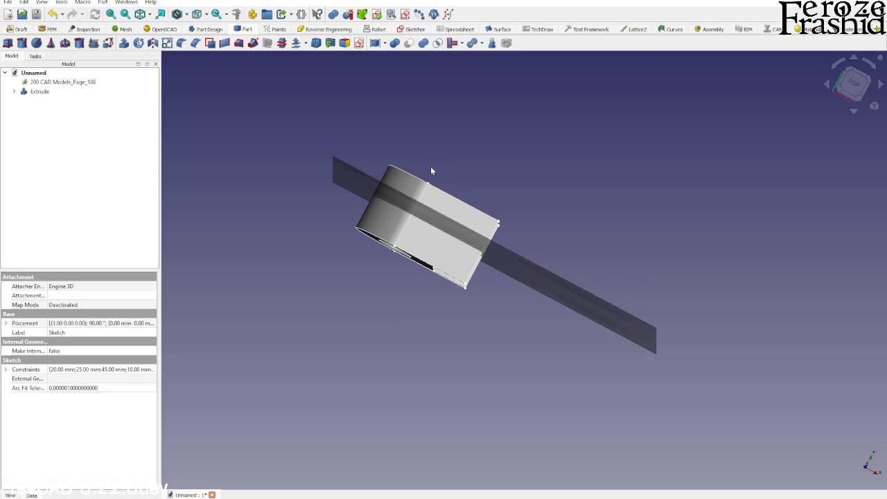
pyautogui.moveTo(434, 238); pyautogui.dragTo(472, 144, button='middle')
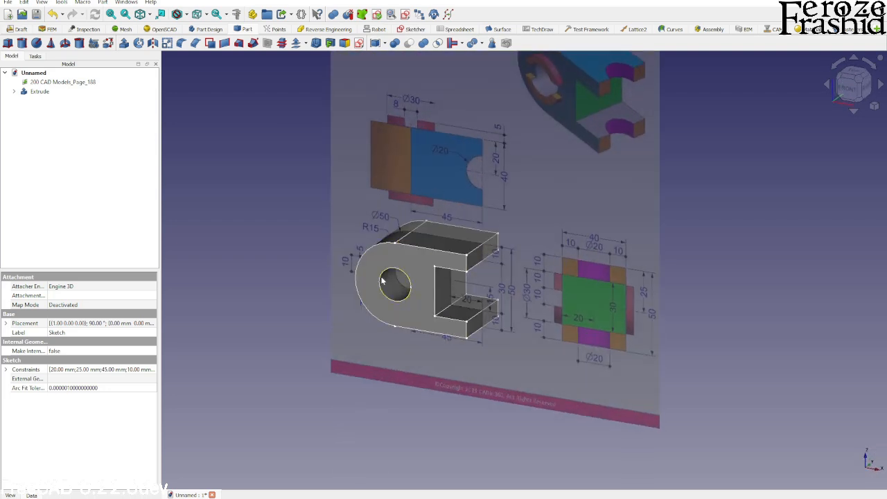
pyautogui.click(848, 92)
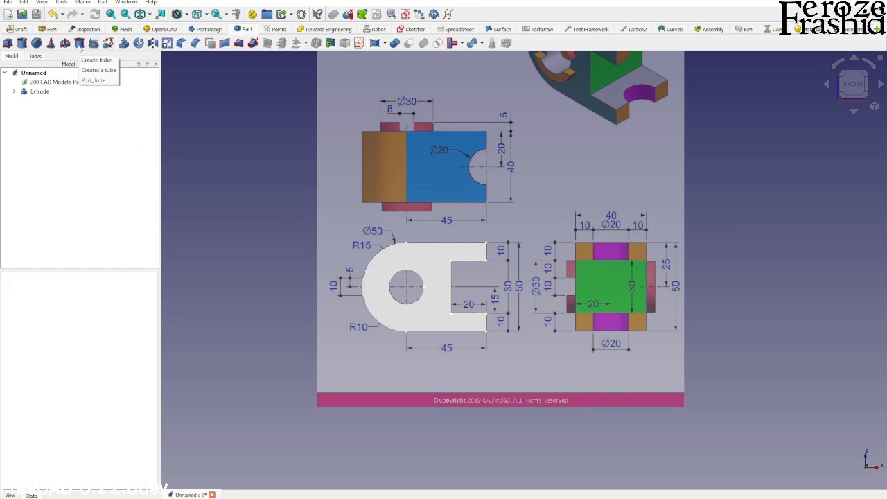
pyautogui.scroll(2, 417, 99)
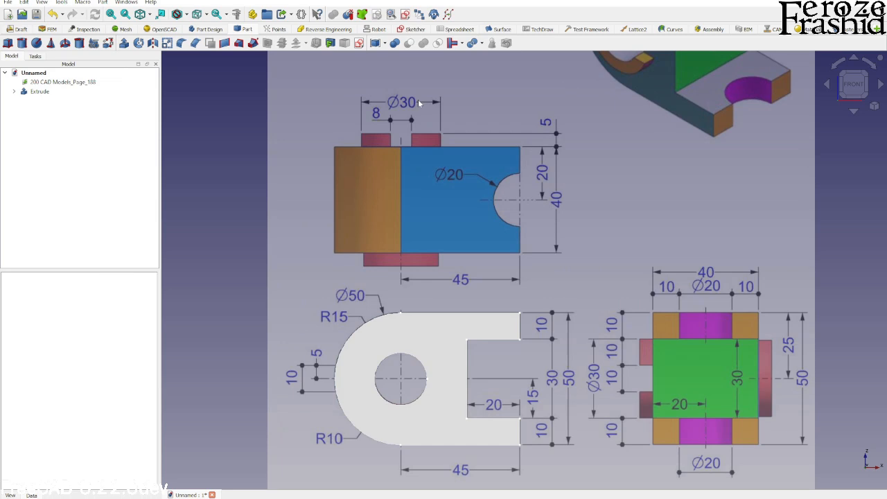
pyautogui.scroll(-1, 418, 132)
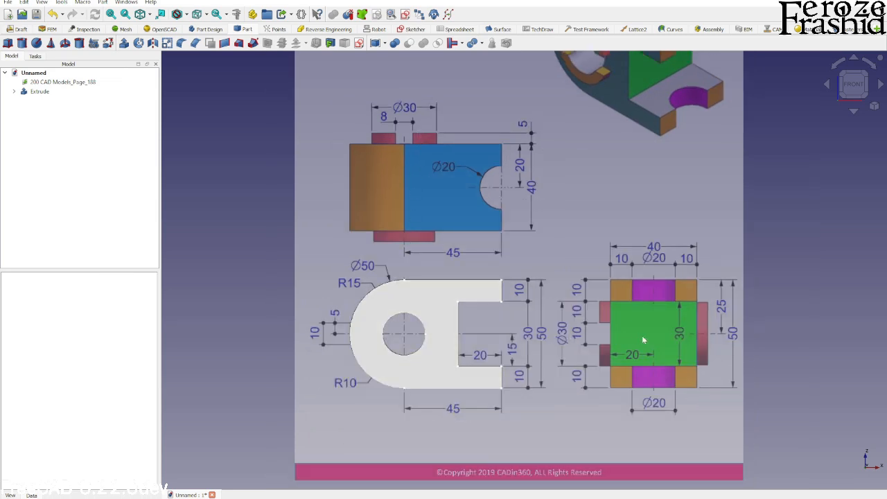
pyautogui.click(449, 308)
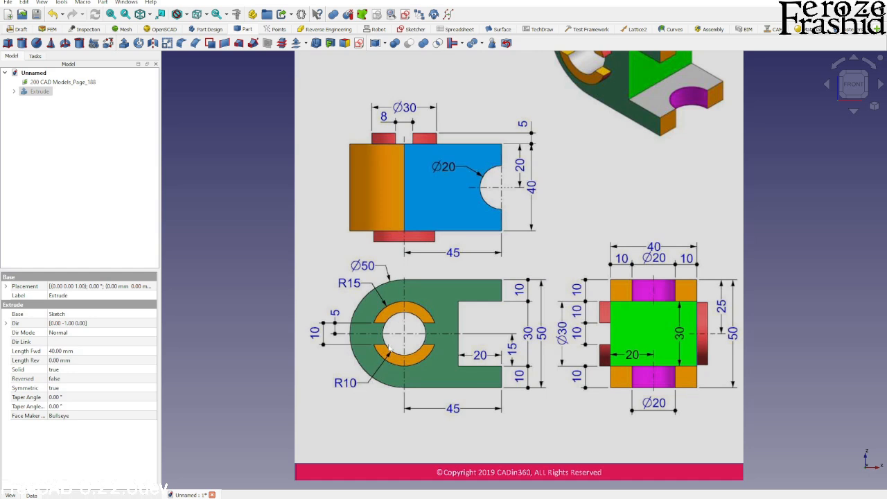
pyautogui.press('space')
pyautogui.click(97, 146)
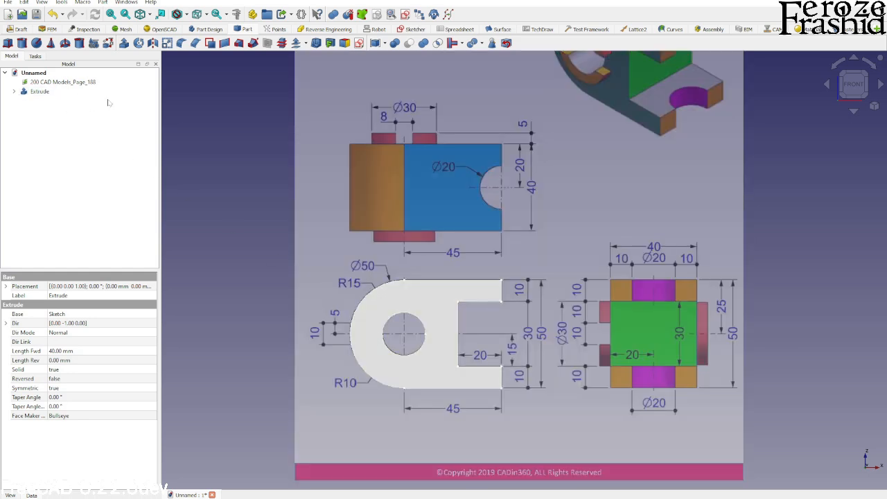
# Create a tube with a 15 mm outer radius, 10 mm inner radius and 50 mm height.
pyautogui.click(82, 44)
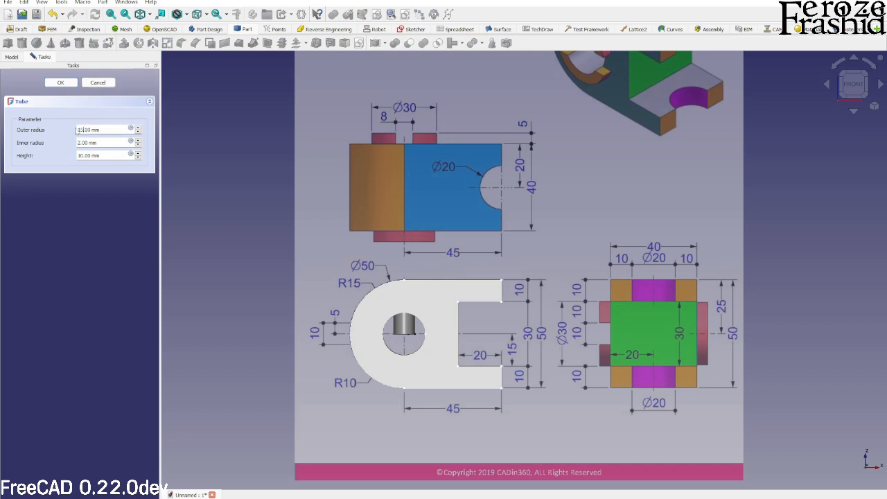
pyautogui.doubleClick(79, 142)
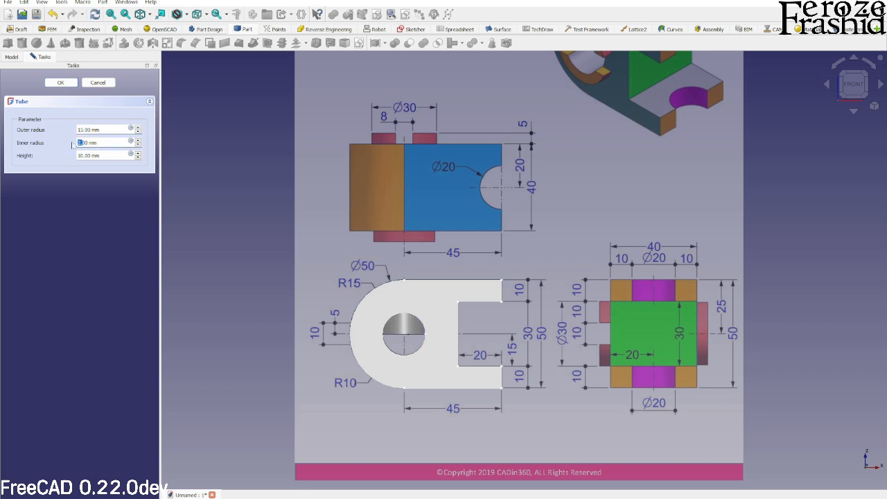
pyautogui.write('10')
pyautogui.click(61, 83)
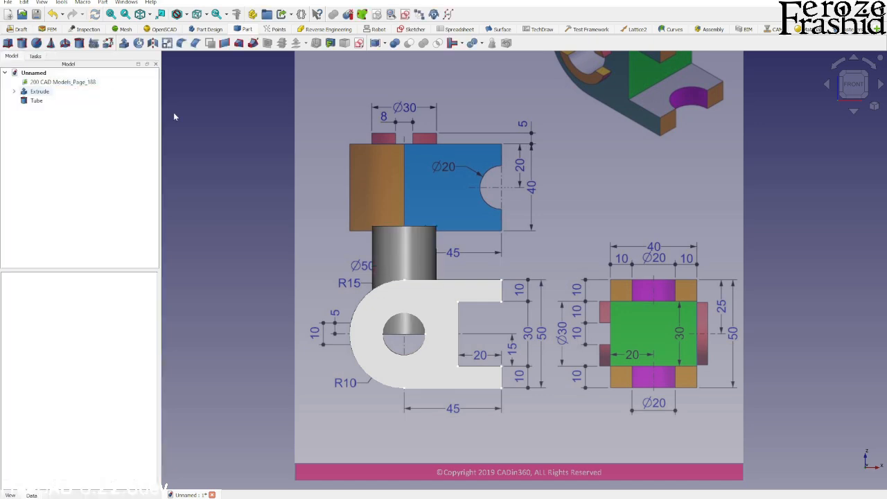
# Rotate the tube about the X axis to 270° so that it runs along the axis of the body's round hole.
pyautogui.moveTo(494, 269)
pyautogui.mouseDown(button='middle')
pyautogui.moveTo(420, 326)
pyautogui.moveTo(354, 316)
pyautogui.moveTo(372, 293)
pyautogui.moveTo(459, 263)
pyautogui.mouseUp(button='middle')
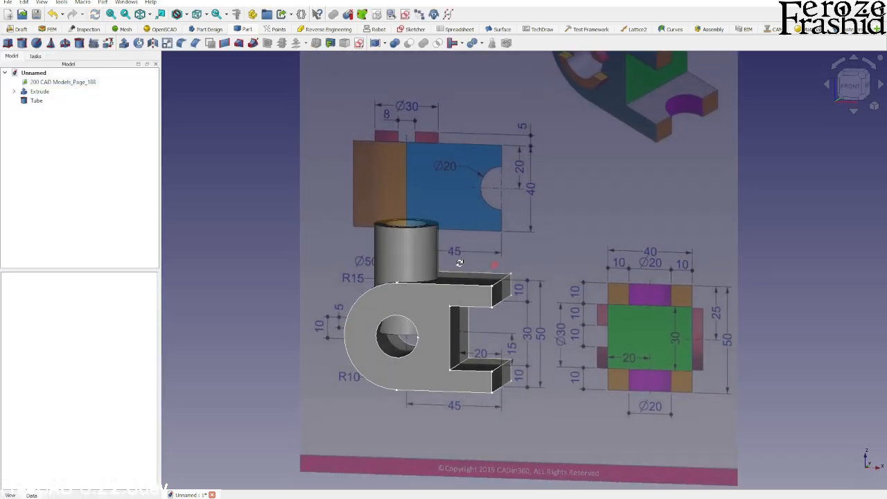
pyautogui.rightClick(34, 100)
pyautogui.press('Escape')
pyautogui.click(58, 120)
pyautogui.moveTo(501, 297); pyautogui.dragTo(356, 355, button='middle')
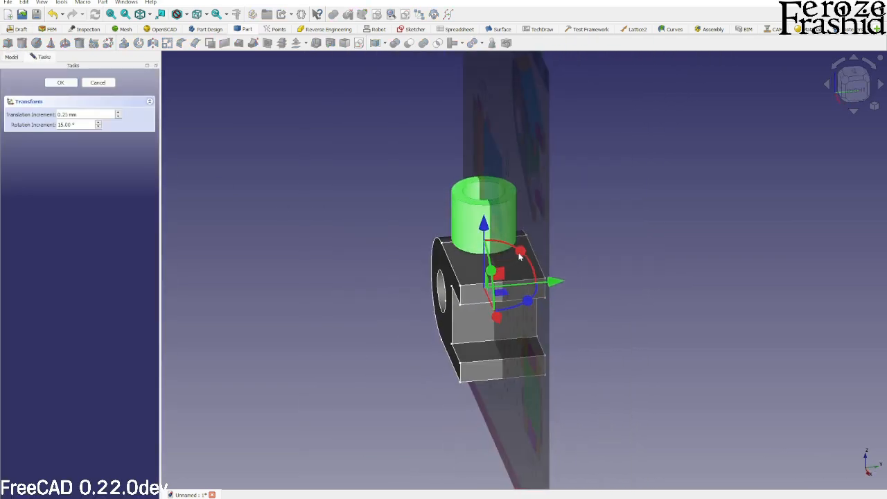
pyautogui.moveTo(519, 255); pyautogui.dragTo(514, 321)
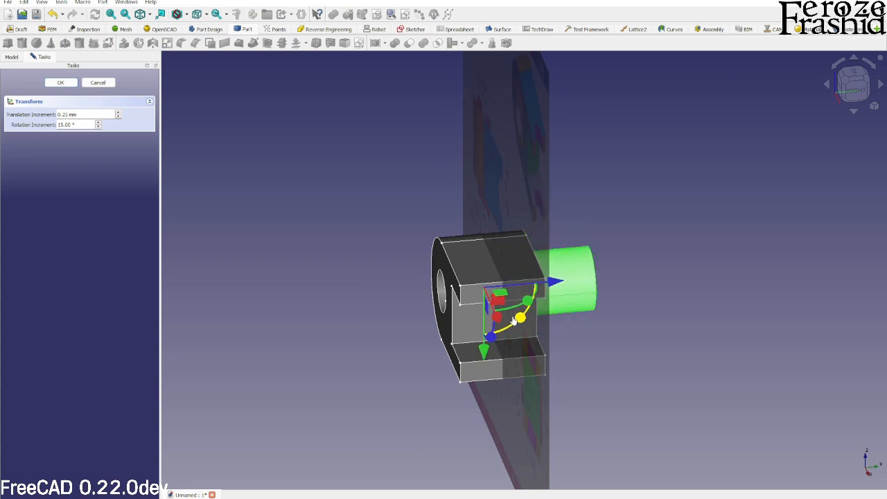
pyautogui.press('3')
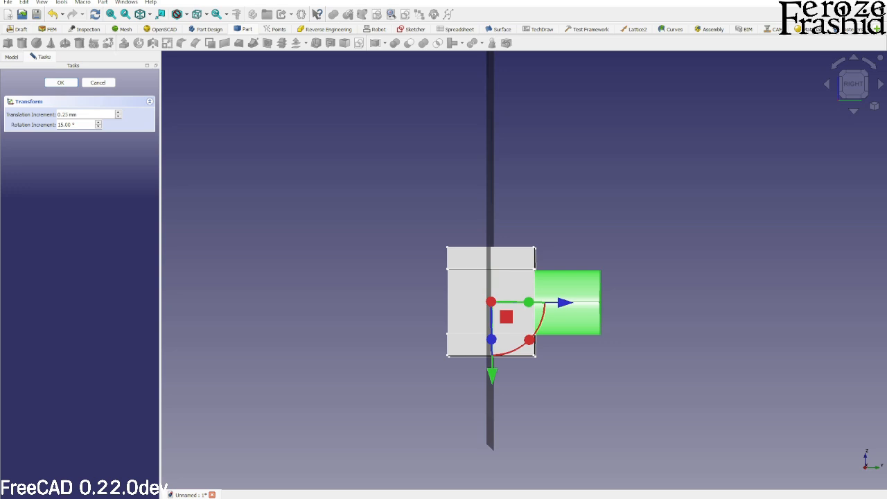
pyautogui.click(60, 83)
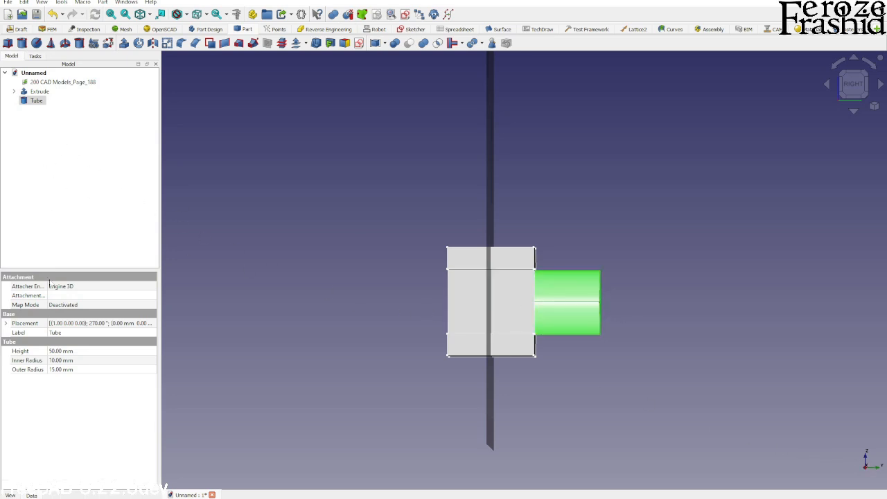
# Set the tube's placement position in y to -25 mm.
pyautogui.click(6, 323)
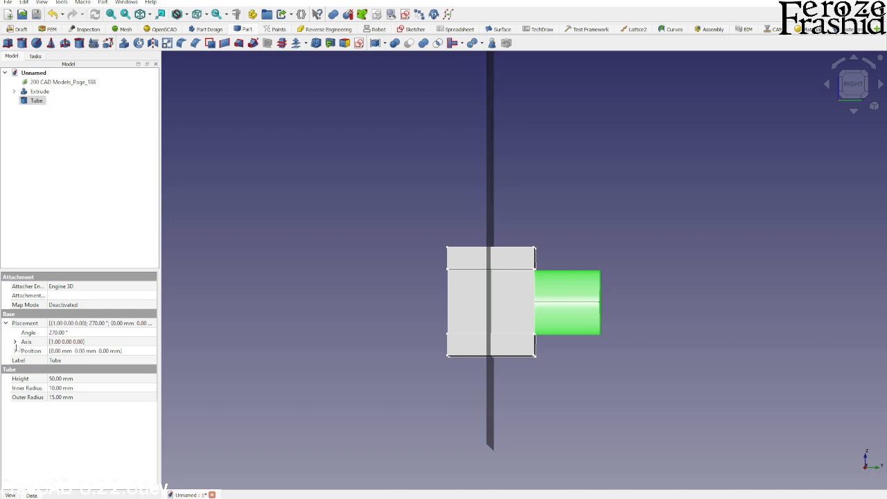
pyautogui.click(15, 351)
pyautogui.click(55, 369)
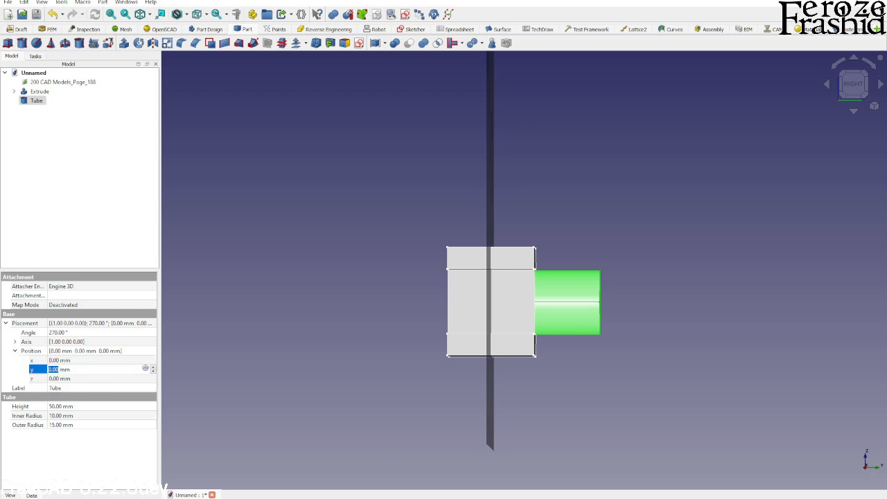
pyautogui.press('BackSpace')
pyautogui.write('-25')
pyautogui.press('Return')
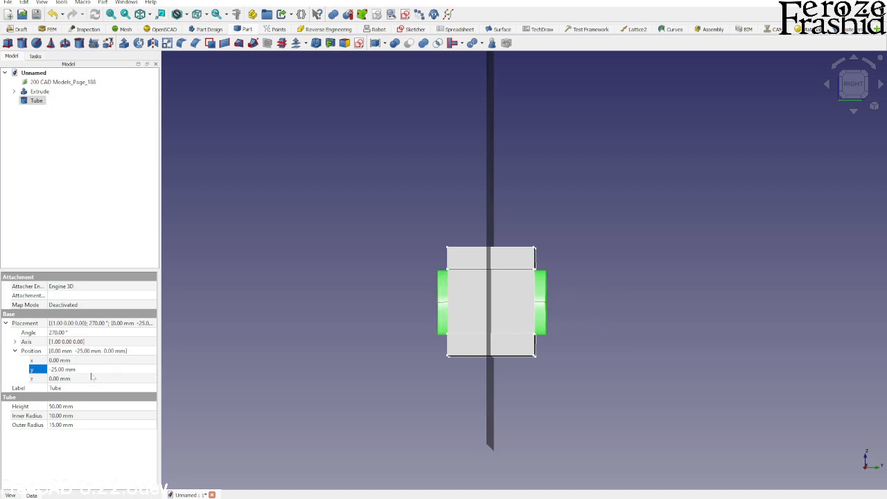
# Start a sketch on the extruded body's rear face, using the Plane face attachment method.
pyautogui.moveTo(346, 318); pyautogui.dragTo(537, 349, button='middle')
pyautogui.moveTo(411, 283)
pyautogui.mouseDown(button='middle')
pyautogui.moveTo(707, 163)
pyautogui.moveTo(316, 311)
pyautogui.moveTo(208, 303)
pyautogui.moveTo(93, 276)
pyautogui.moveTo(344, 313)
pyautogui.moveTo(561, 298)
pyautogui.moveTo(247, 309)
pyautogui.moveTo(374, 253)
pyautogui.mouseUp(button='middle')
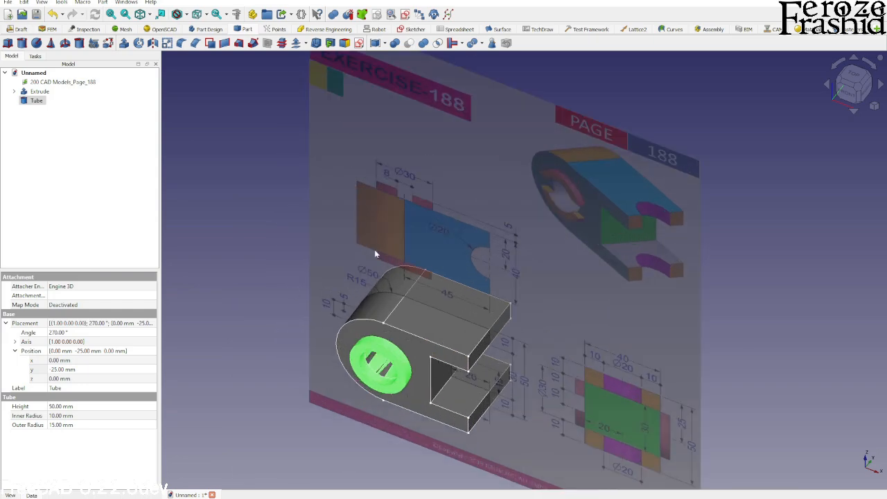
pyautogui.scroll(2, 404, 190)
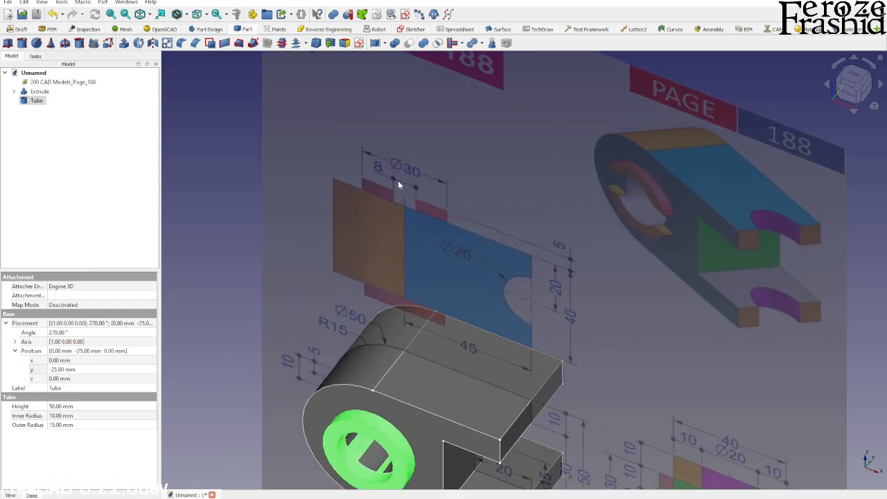
pyautogui.scroll(-3, 406, 192)
pyautogui.moveTo(483, 277)
pyautogui.mouseDown(button='middle')
pyautogui.moveTo(316, 318)
pyautogui.moveTo(347, 273)
pyautogui.mouseUp(button='middle')
pyautogui.click(860, 93)
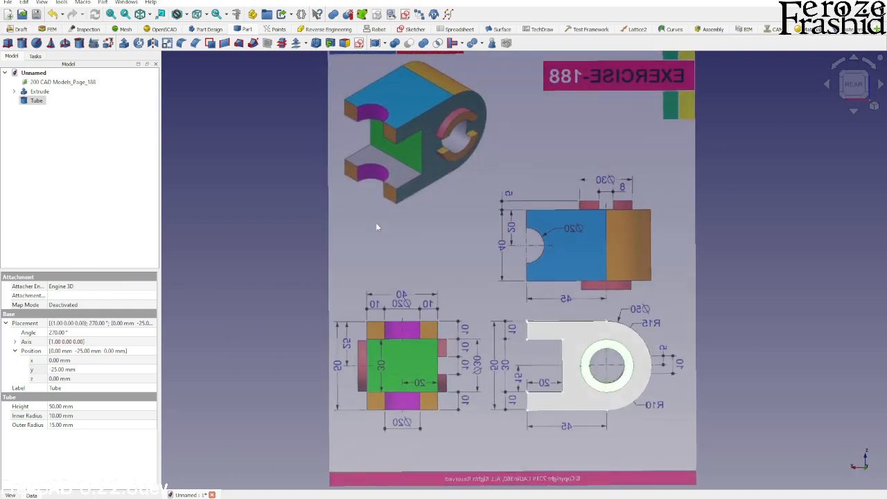
pyautogui.click(719, 323)
pyautogui.scroll(3, 661, 394)
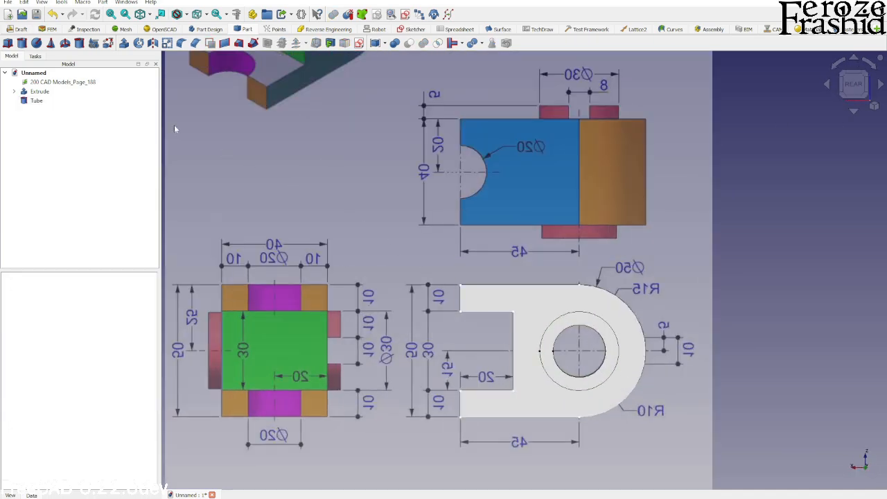
pyautogui.click(531, 347)
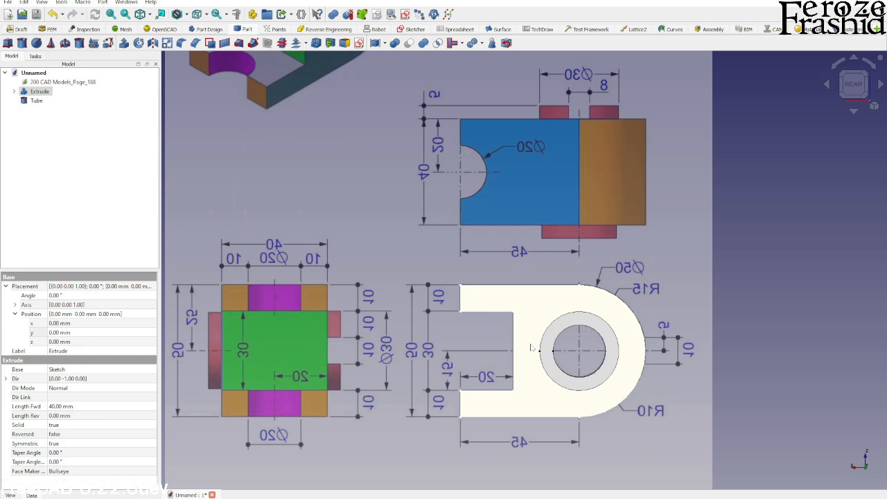
pyautogui.click(359, 44)
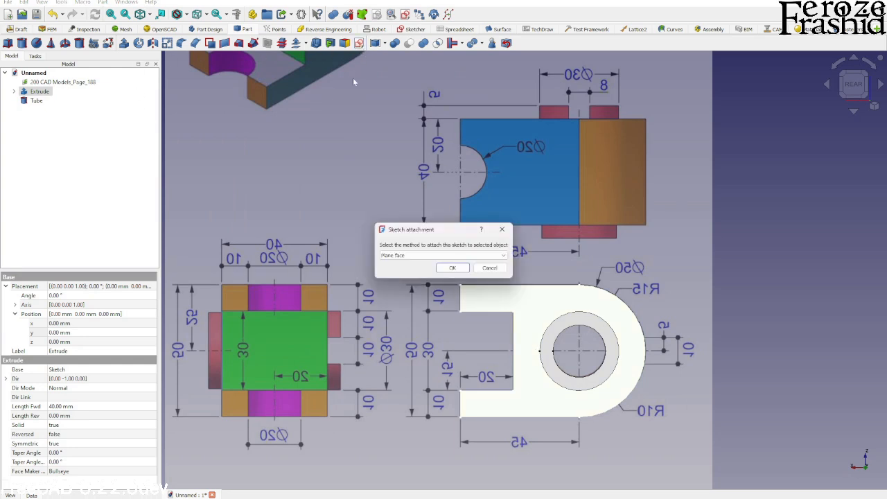
pyautogui.click(442, 265)
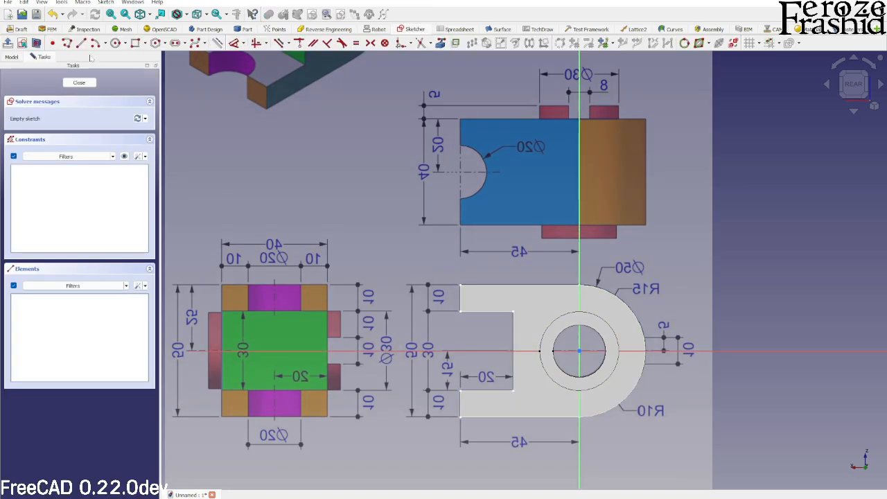
# Sketch a centered rectangle on the origin, about 59.4 mm wide and 9.1 mm high, across the tube's ring.
pyautogui.click(145, 44)
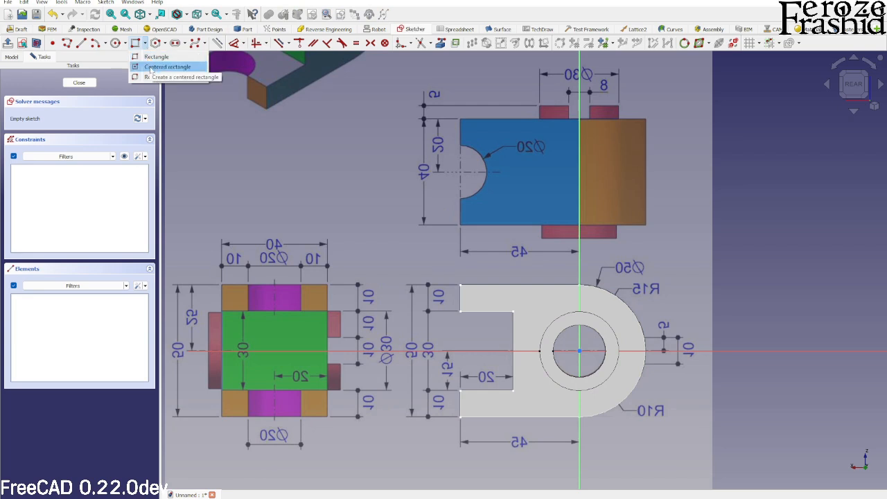
pyautogui.click(156, 67)
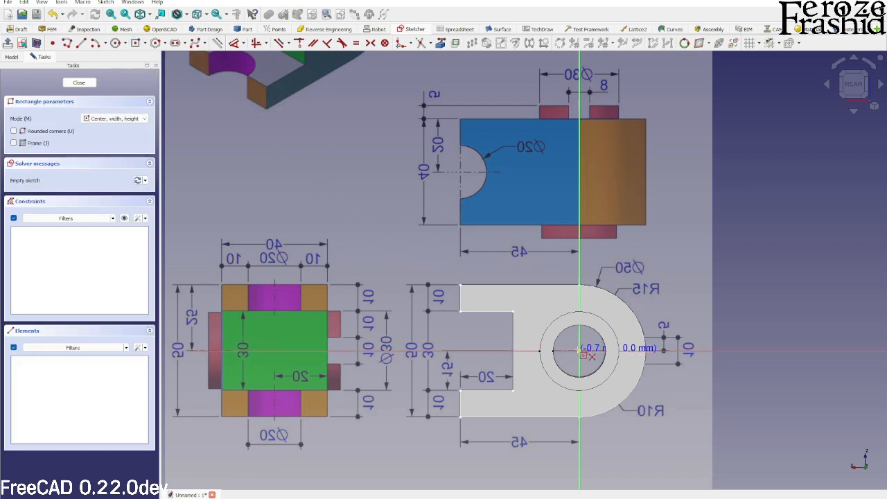
pyautogui.click(579, 351)
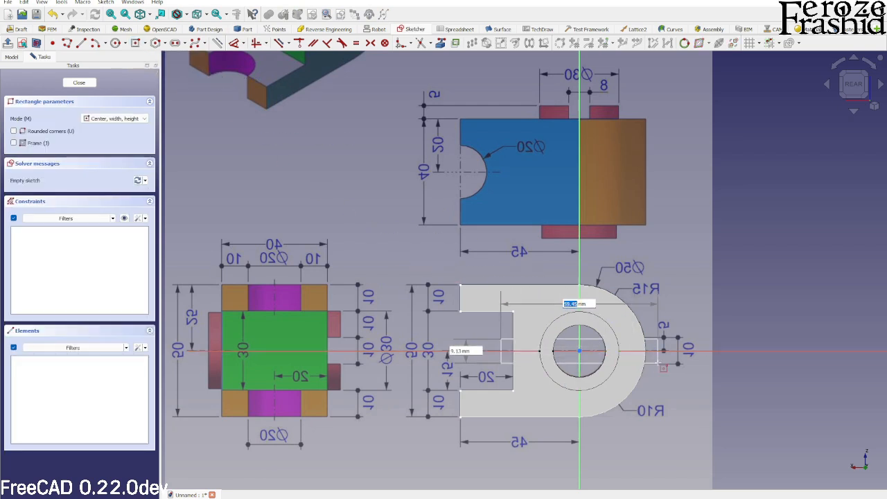
pyautogui.click(658, 361)
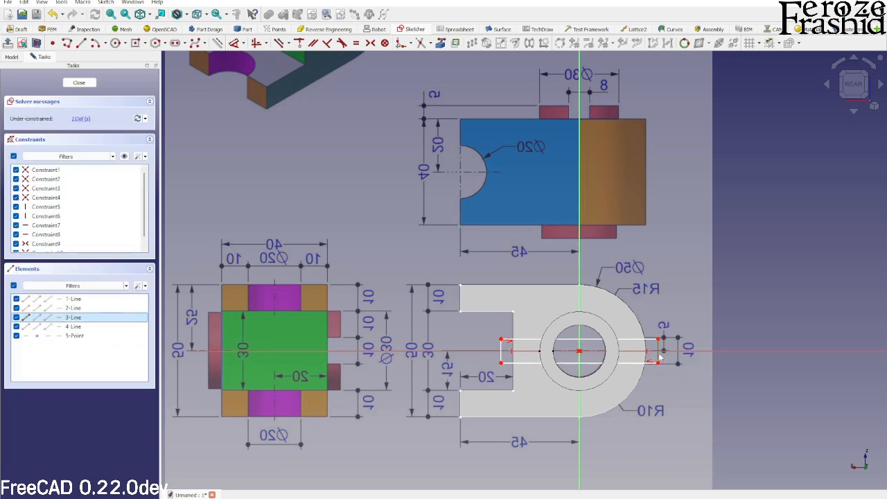
# Dimension the rectangle as 8 mm high and 60 mm wide, and leave the sketch.
pyautogui.press('d')
pyautogui.click(731, 339)
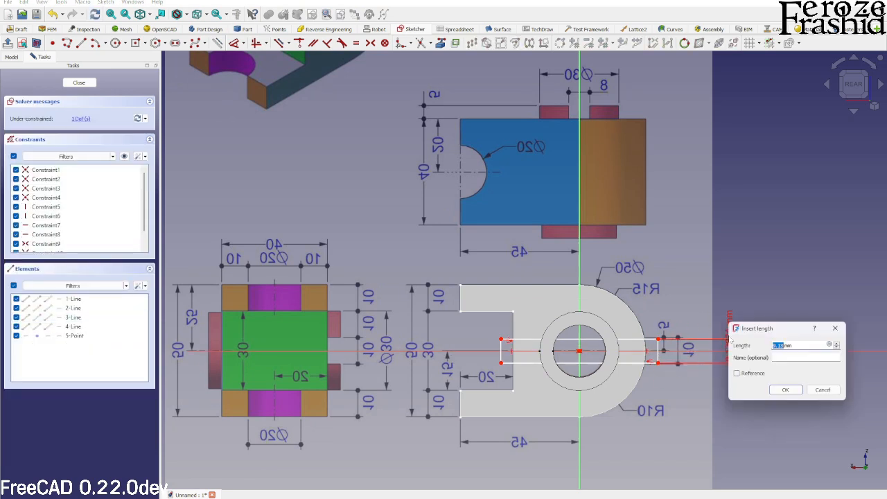
pyautogui.write('8')
pyautogui.press('Return')
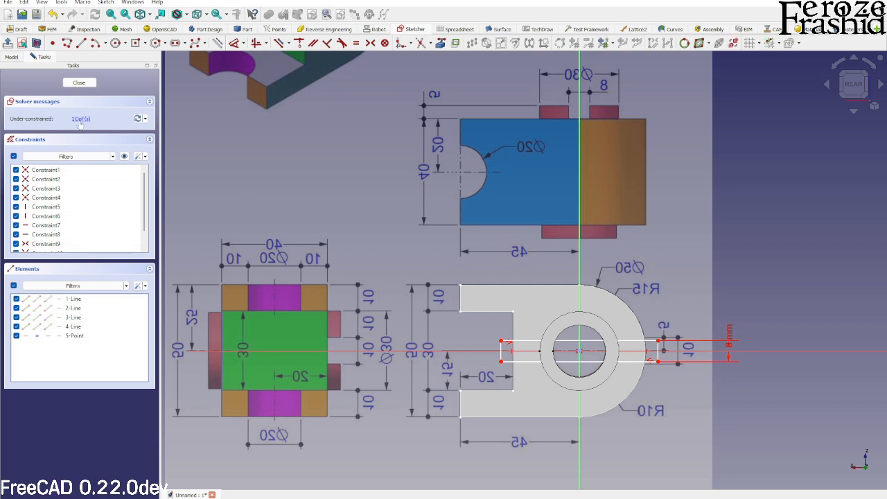
pyautogui.click(514, 341)
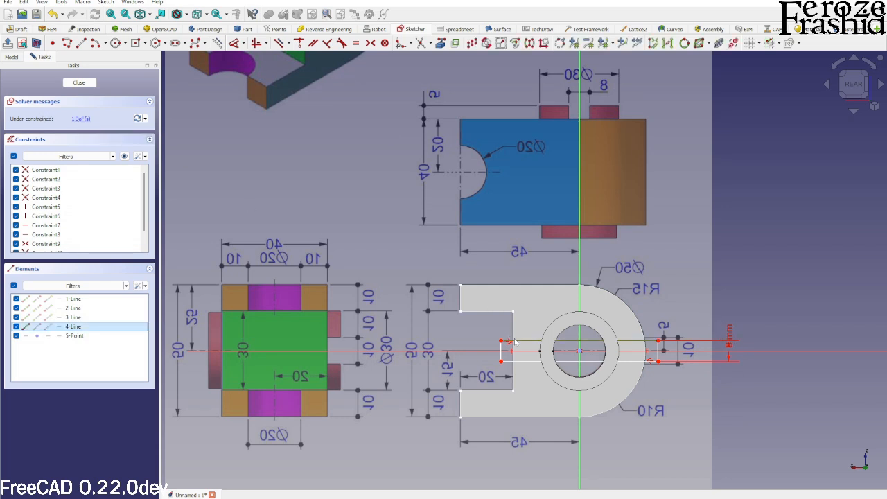
pyautogui.press('d')
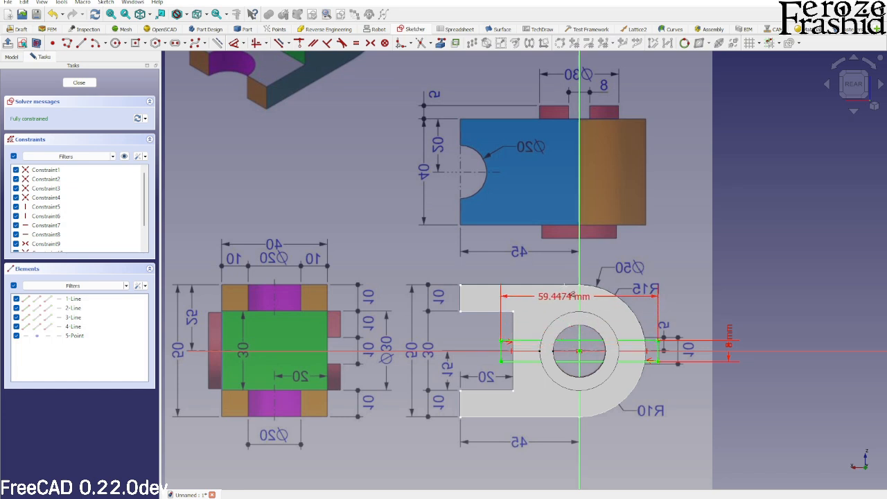
pyautogui.click(567, 265)
pyautogui.write('60')
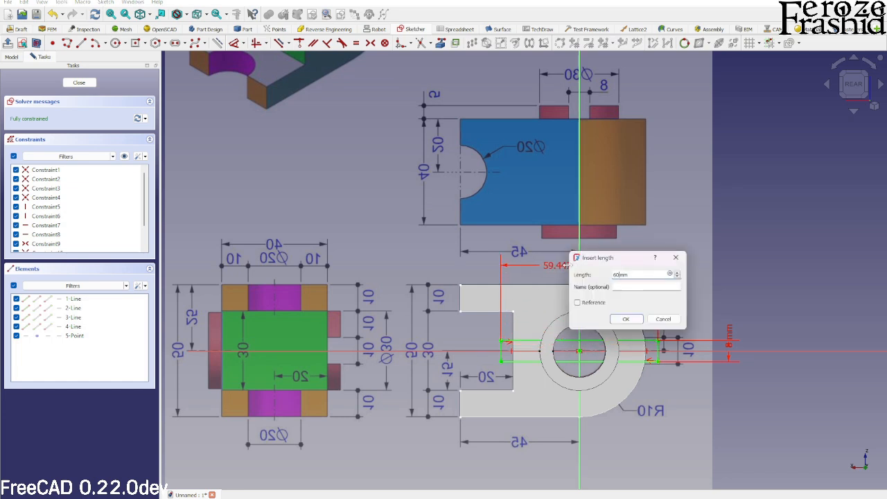
pyautogui.press('Return')
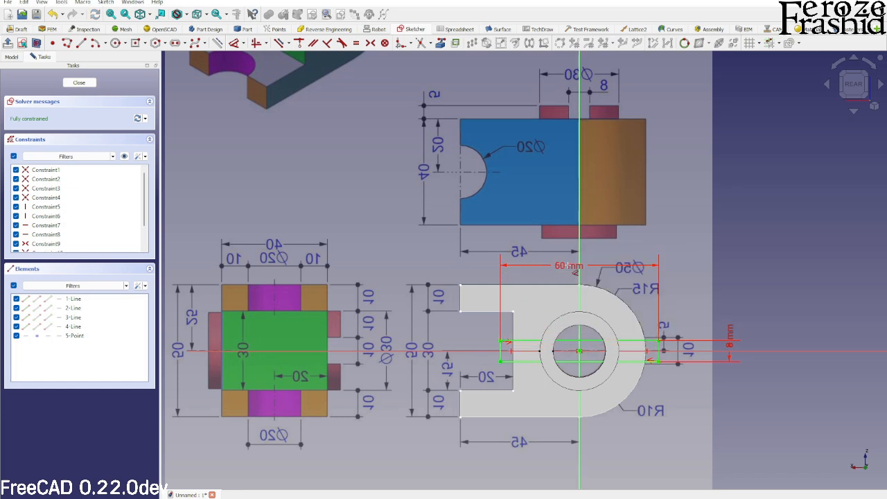
pyautogui.click(79, 82)
# Extrude the rectangle sketch 10 mm outward along its normal as a solid bar.
pyautogui.moveTo(523, 302); pyautogui.dragTo(443, 291, button='middle')
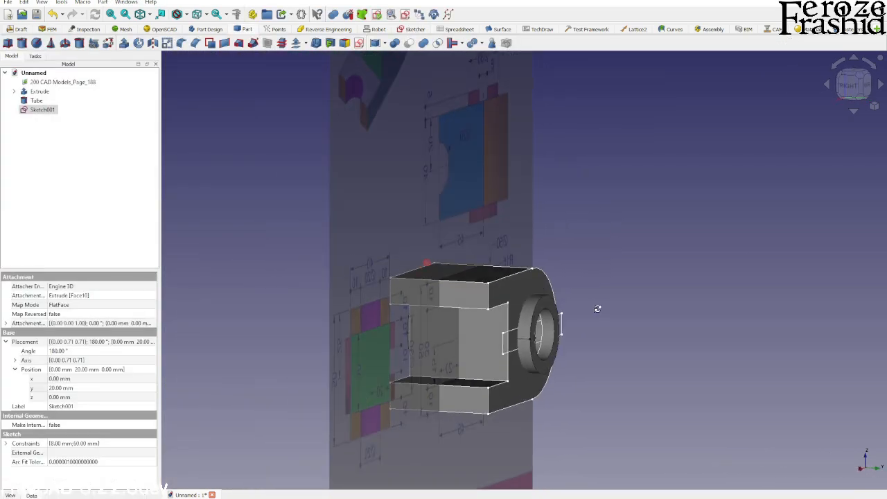
pyautogui.click(124, 43)
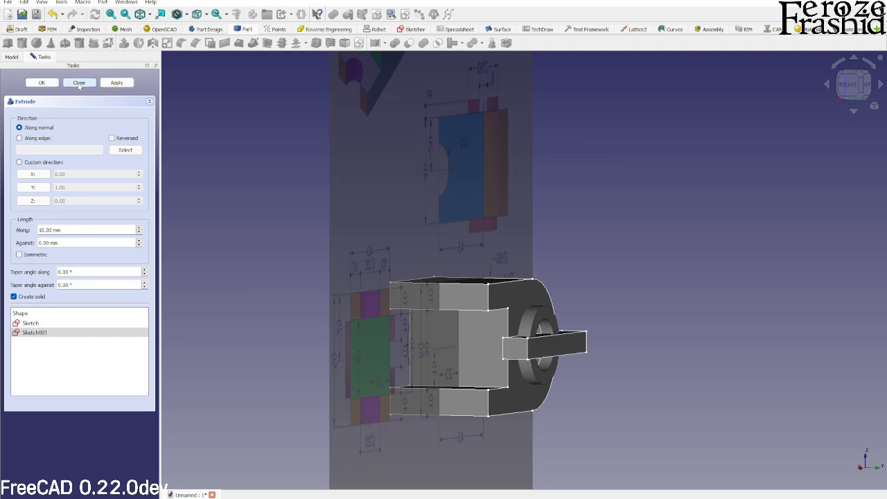
pyautogui.click(78, 82)
# Cut the extruded bar from the tube to notch its rear ring.
pyautogui.moveTo(240, 190); pyautogui.dragTo(530, 253, button='middle')
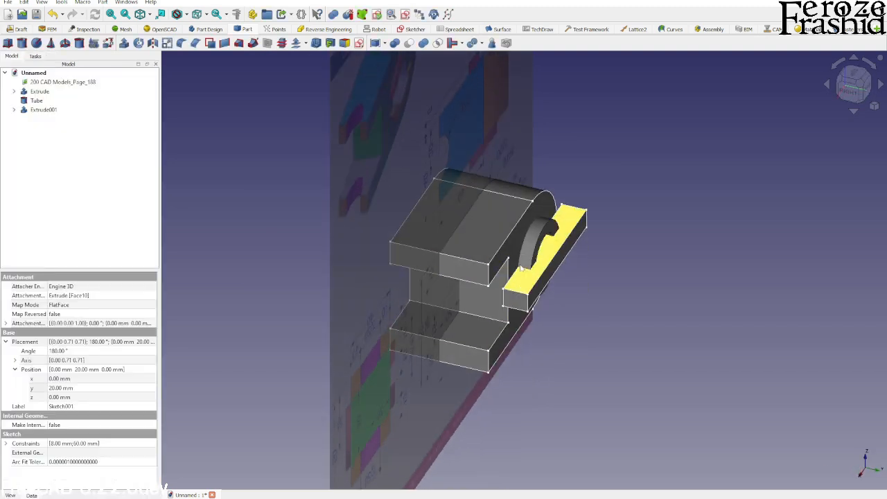
pyautogui.click(536, 255)
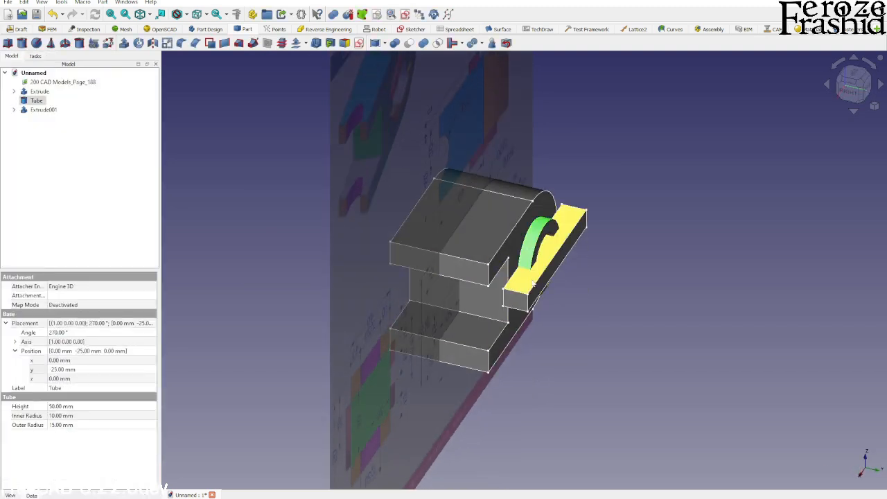
pyautogui.keyDown('ctrl'); pyautogui.click(533, 282); pyautogui.keyUp('ctrl')
pyautogui.click(409, 43)
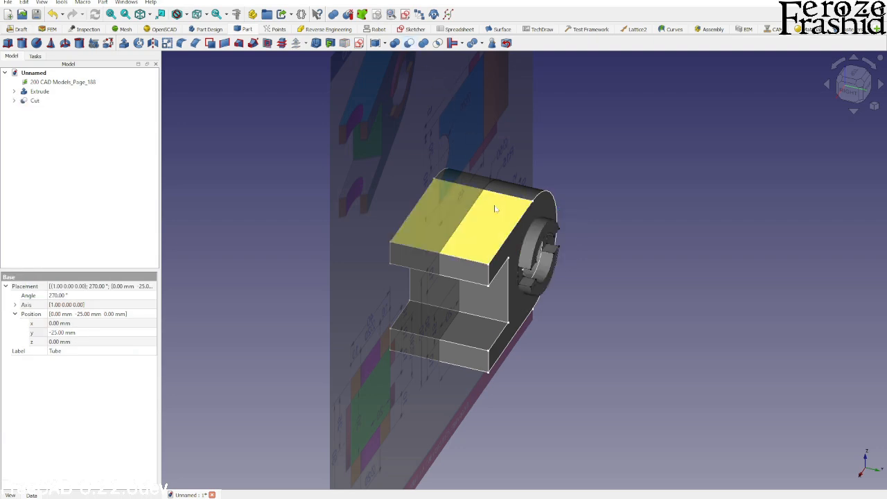
# Fuse the fork body and the notched tube into a single solid.
pyautogui.press('4')
pyautogui.scroll(3, 527, 250)
pyautogui.moveTo(513, 229); pyautogui.dragTo(521, 257, button='middle')
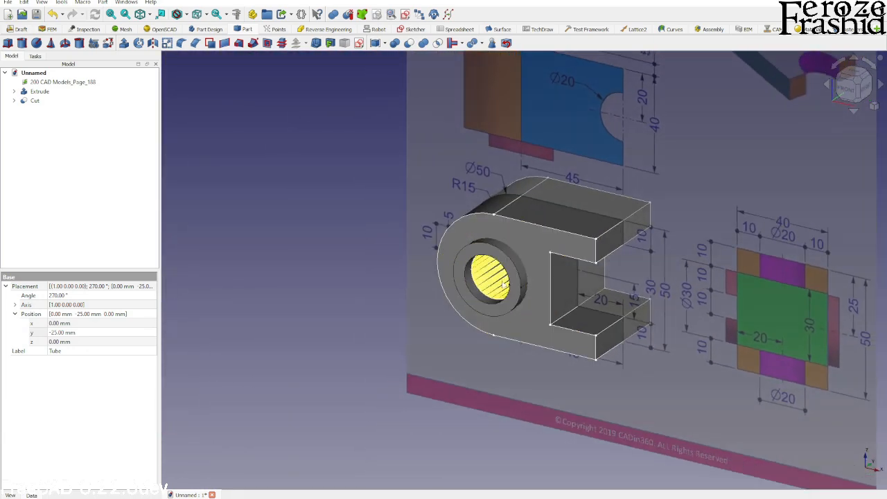
pyautogui.click(521, 255)
pyautogui.keyDown('ctrl'); pyautogui.click(520, 255); pyautogui.keyUp('ctrl')
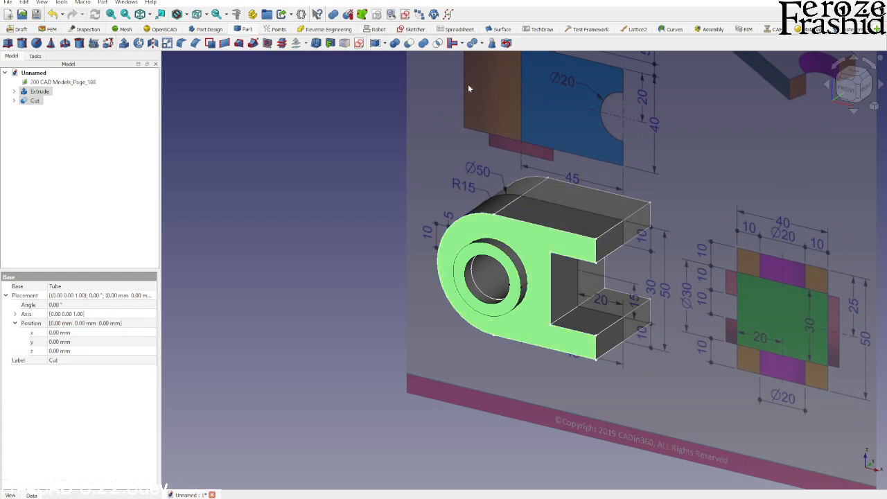
pyautogui.click(422, 43)
pyautogui.press('1')
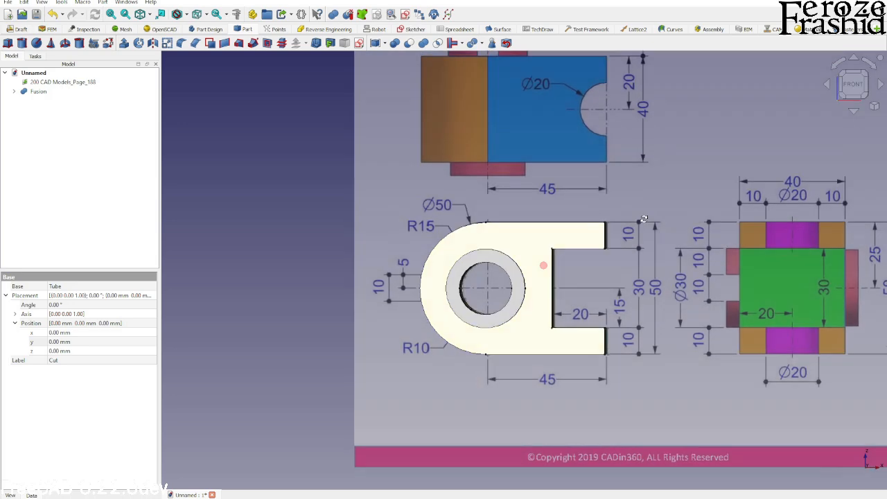
# Start a new sketch on the XY plane with no offset, viewing the fused bracket from the top.
pyautogui.press('0')
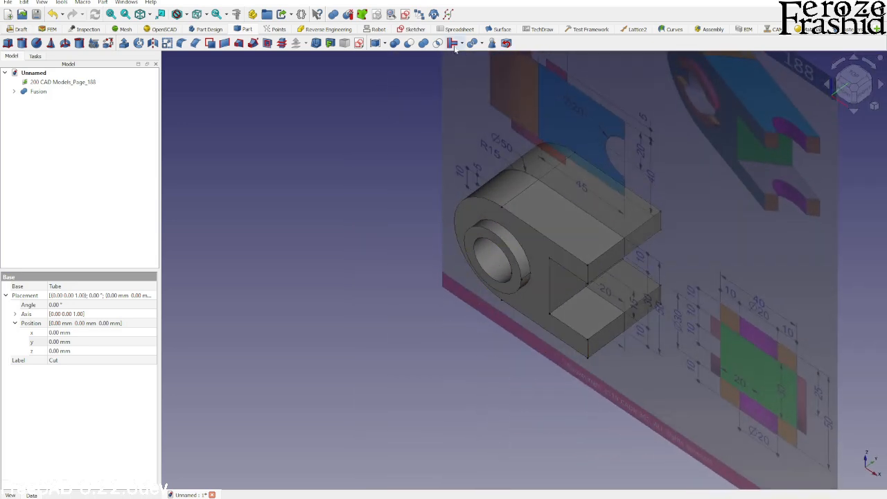
pyautogui.moveTo(485, 159); pyautogui.dragTo(588, 136, button='middle')
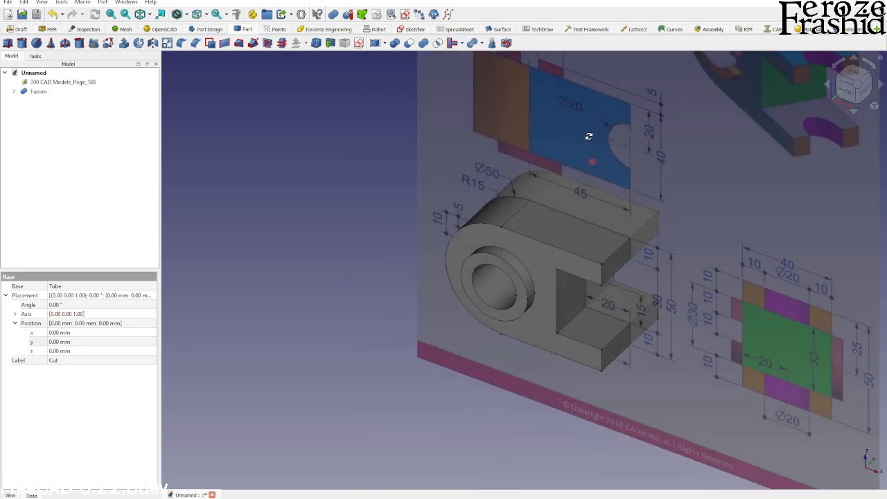
pyautogui.moveTo(537, 256); pyautogui.dragTo(582, 208, button='middle')
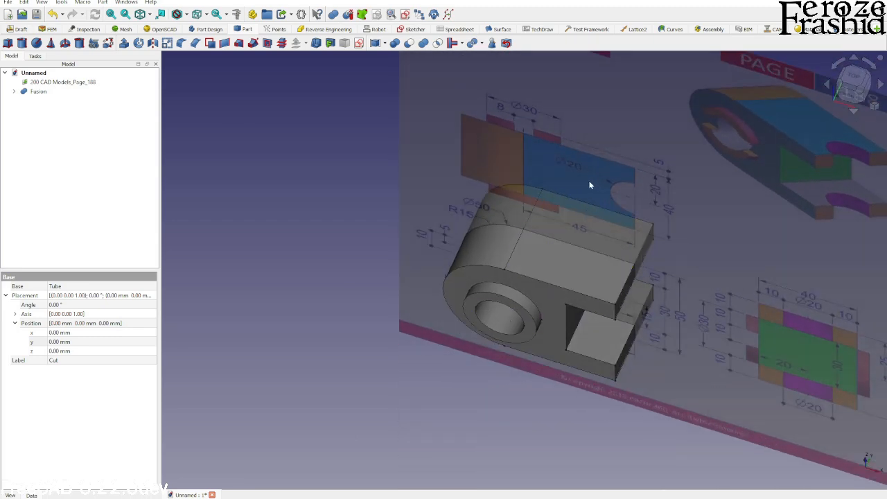
pyautogui.scroll(1, 601, 194)
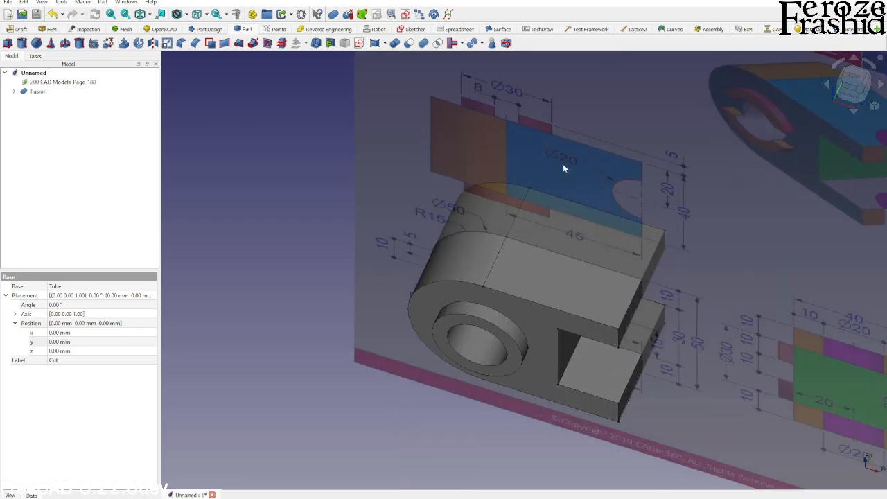
pyautogui.click(639, 285)
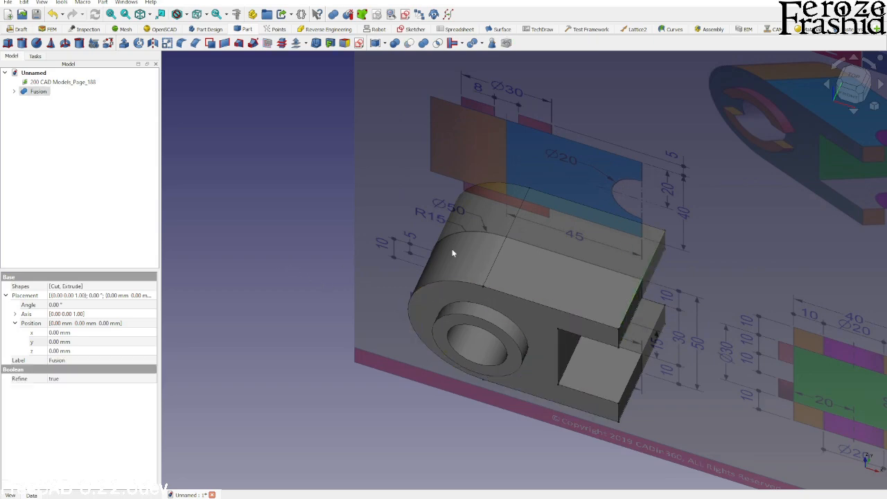
pyautogui.click(850, 77)
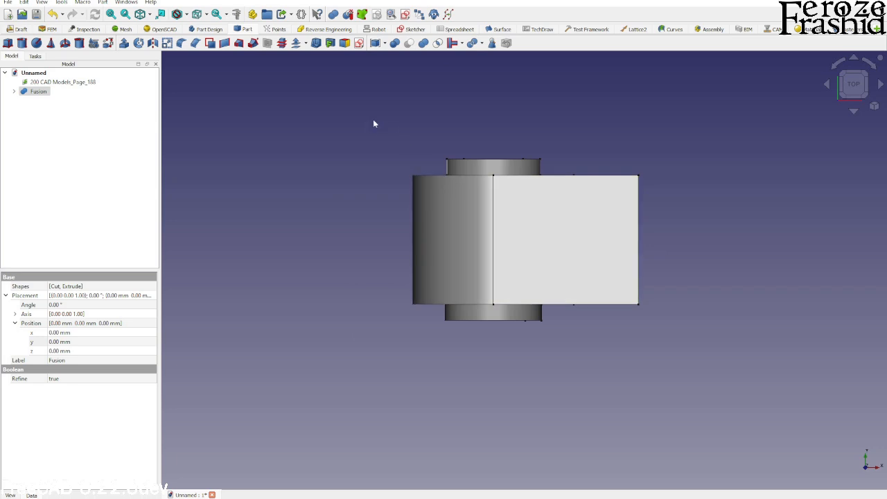
pyautogui.click(372, 123)
pyautogui.click(359, 43)
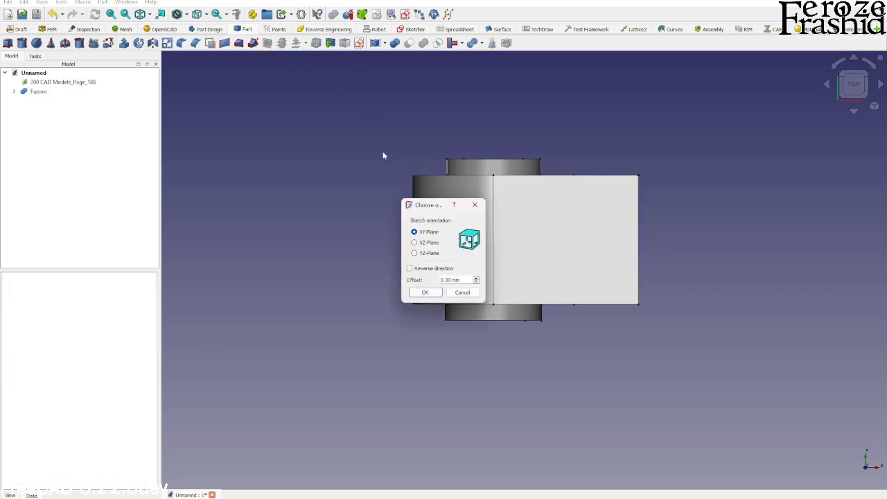
pyautogui.click(424, 291)
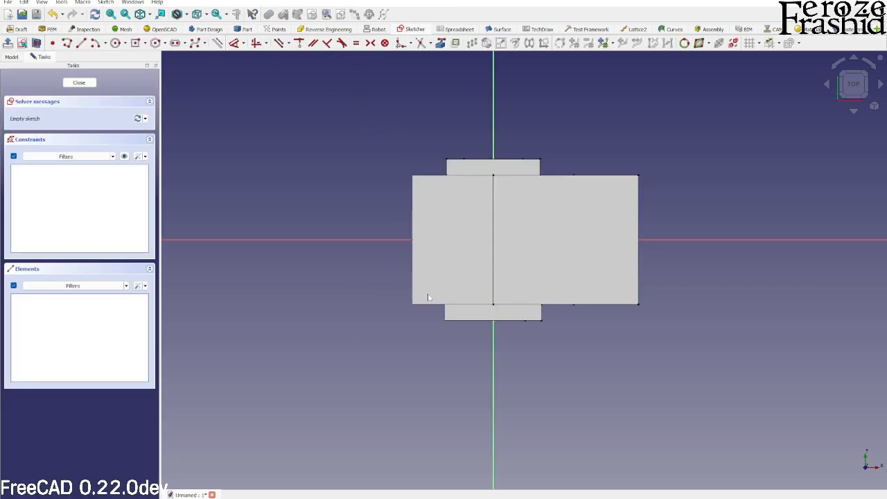
# Reference the fork's open end edge as external geometry and turn on the sketch's section view.
pyautogui.click(439, 43)
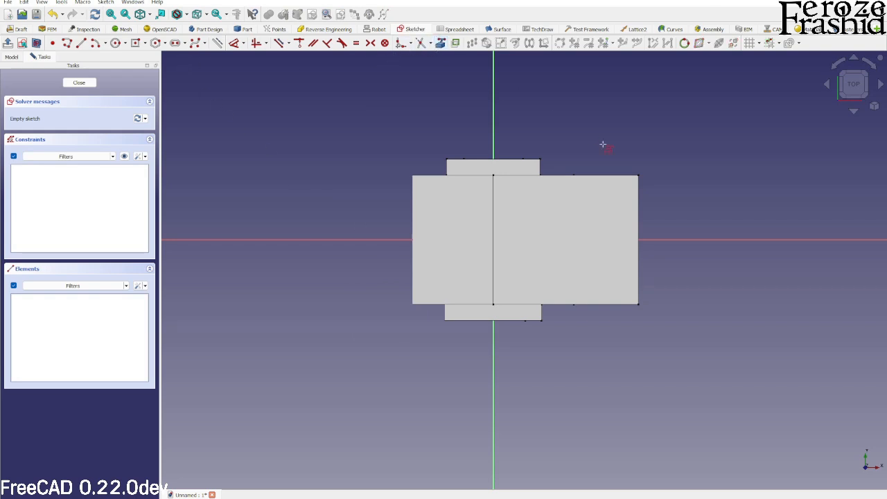
pyautogui.click(639, 202)
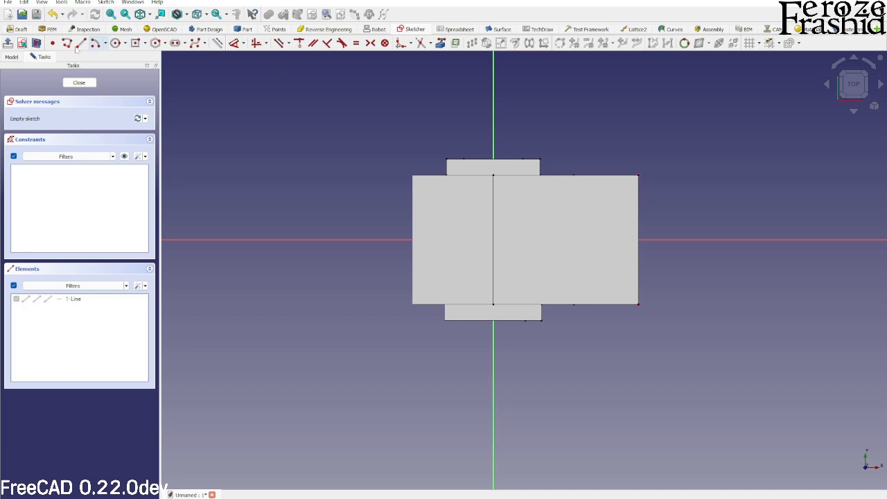
pyautogui.click(36, 43)
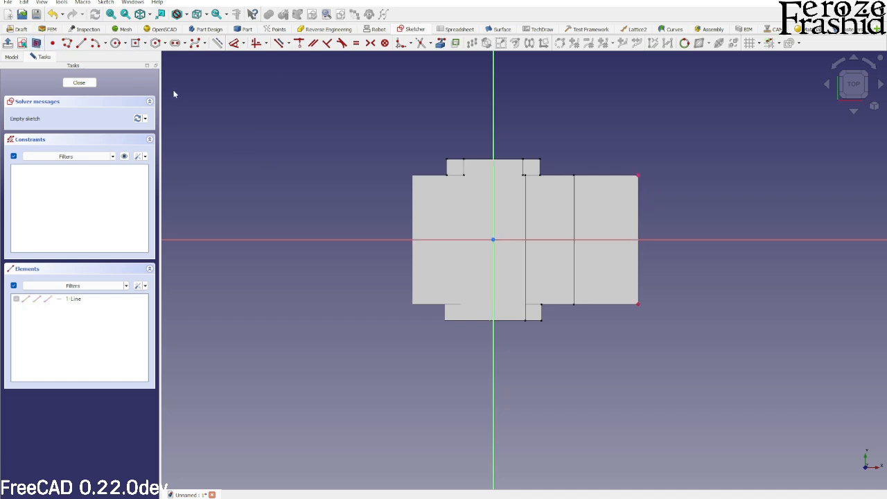
# Sketch a roughly semicircular arc of 10 mm radius, centered on the horizontal axis near the fork's end edge and bulging into the body.
pyautogui.click(95, 43)
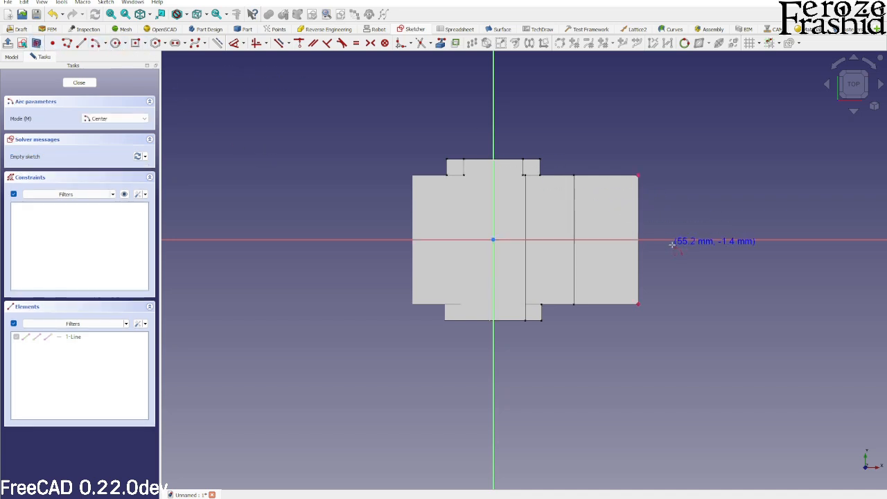
pyautogui.click(638, 240)
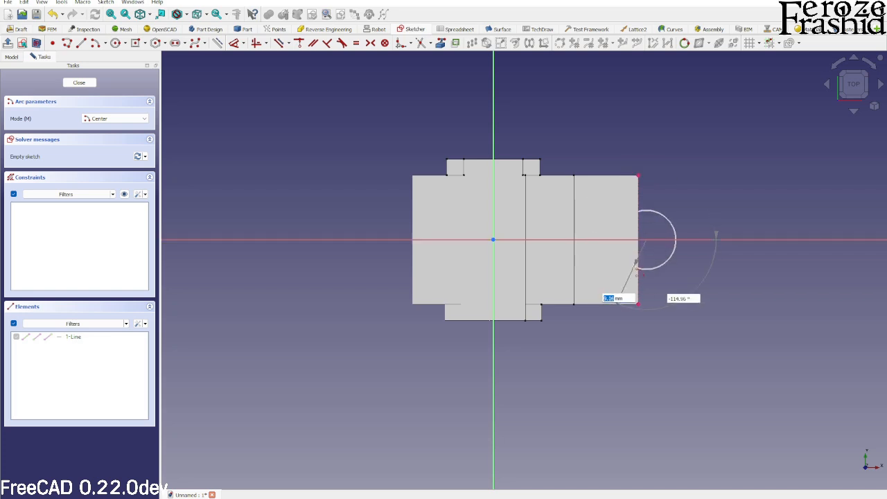
pyautogui.write('10')
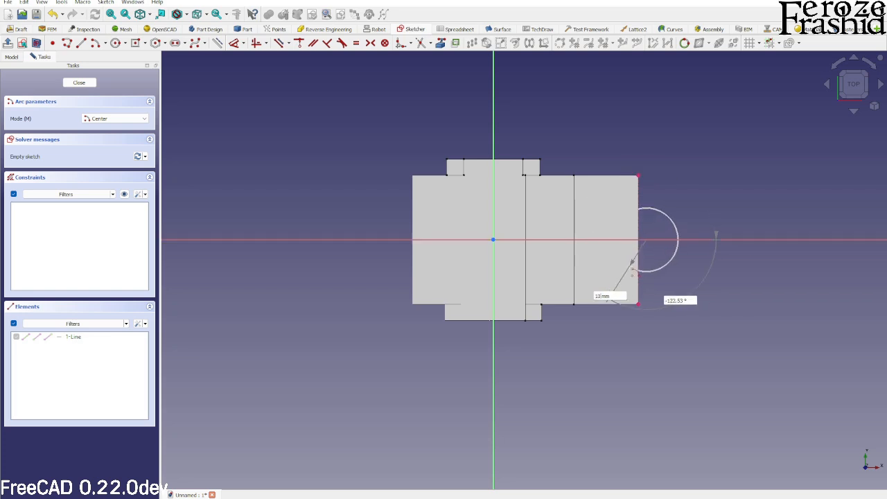
pyautogui.press('Tab')
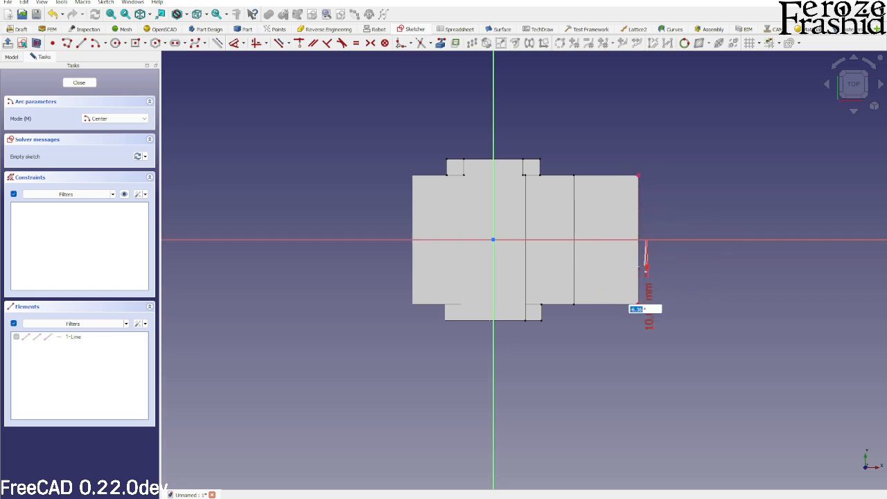
pyautogui.click(649, 208)
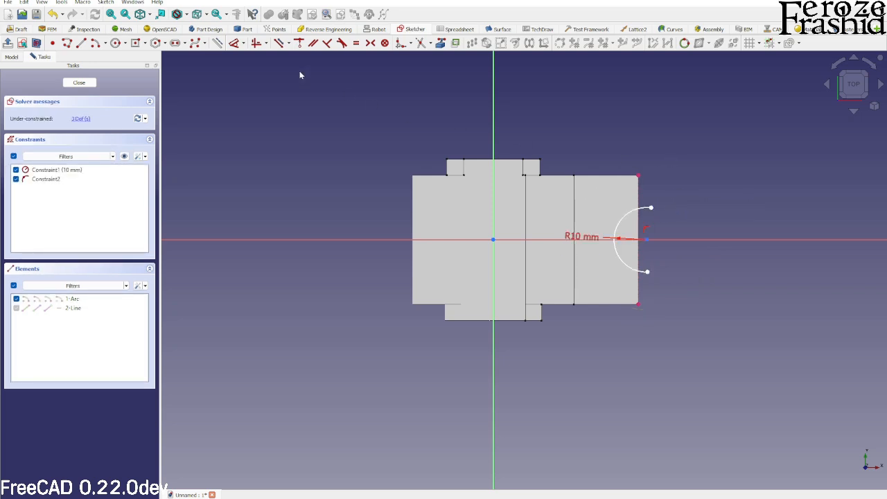
# Close the arc with a straight line joining its two endpoints.
pyautogui.press('g')
pyautogui.press('l')
pyautogui.scroll(3, 654, 205)
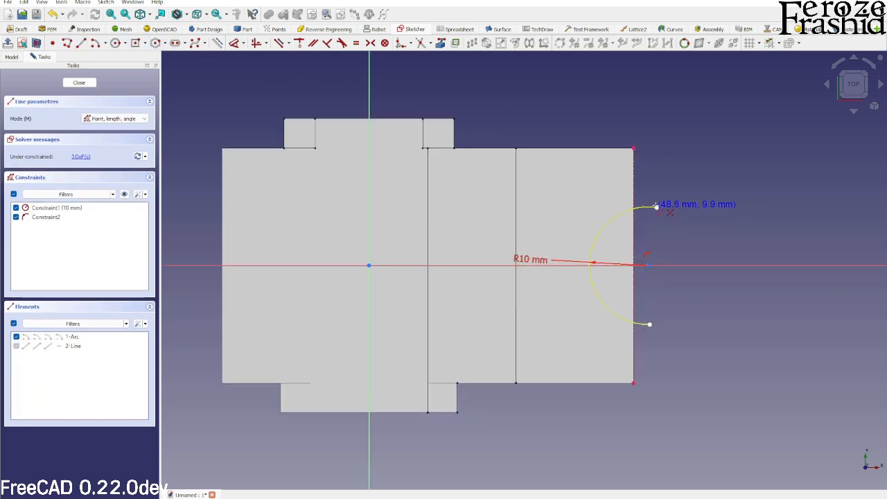
pyautogui.click(655, 205)
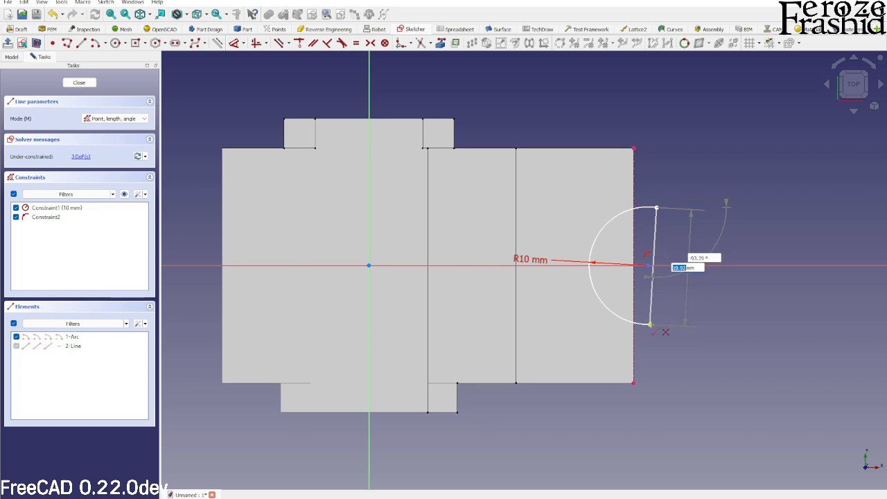
pyautogui.click(650, 324)
pyautogui.rightClick(662, 305)
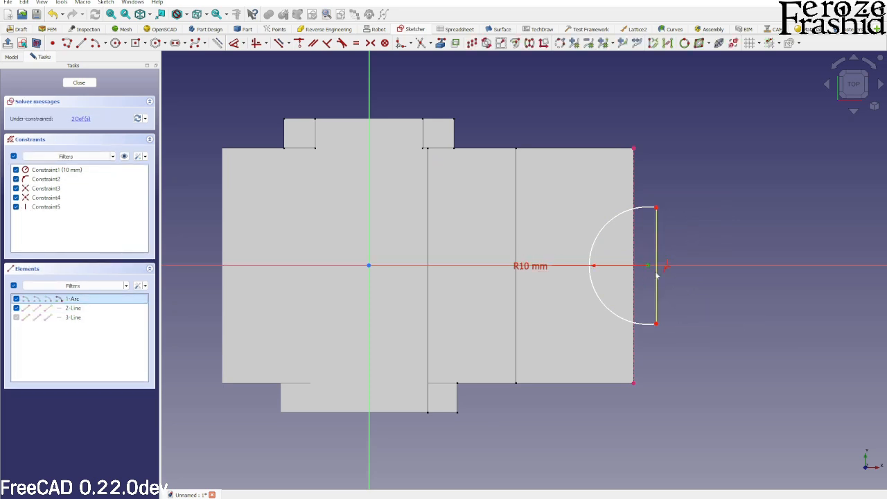
# Make the closing line vertical with the arc's centre constrained onto it and onto the fork's end edge, and leave the sketch.
pyautogui.press('v')
pyautogui.press('t')
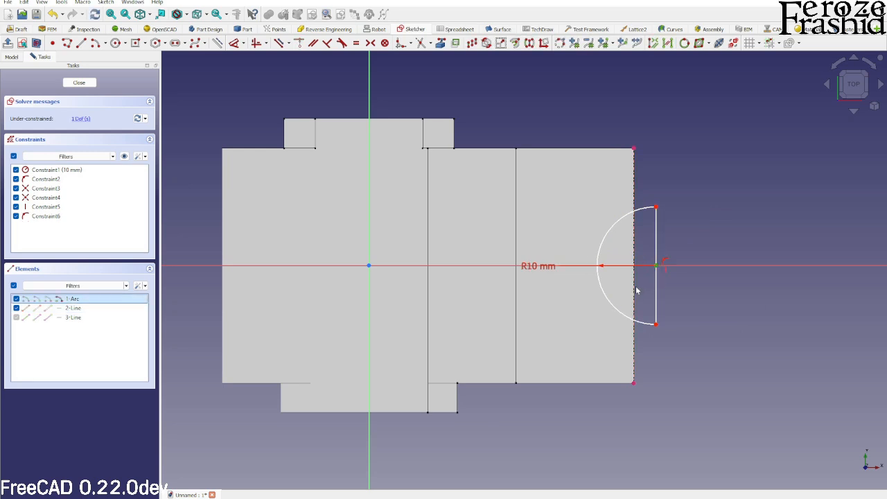
pyautogui.press('t')
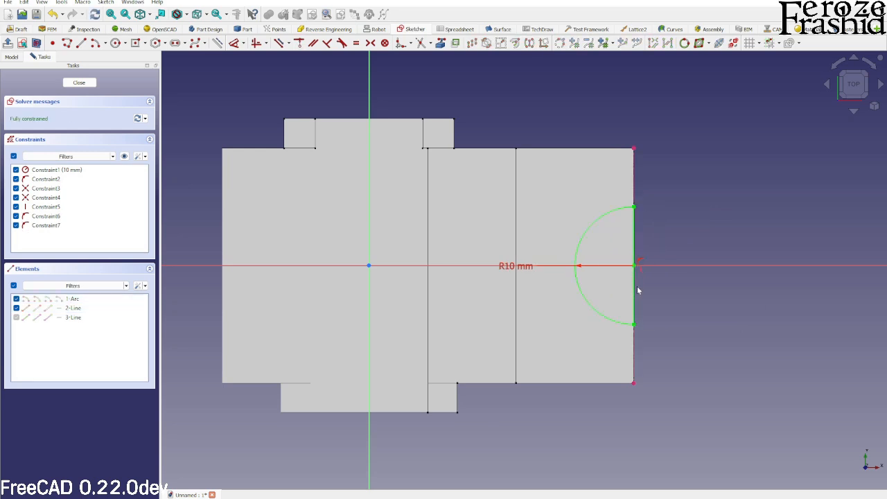
pyautogui.click(79, 82)
# Extrude the half-circle sketch 50 mm symmetrically along its normal as a solid.
pyautogui.press('1')
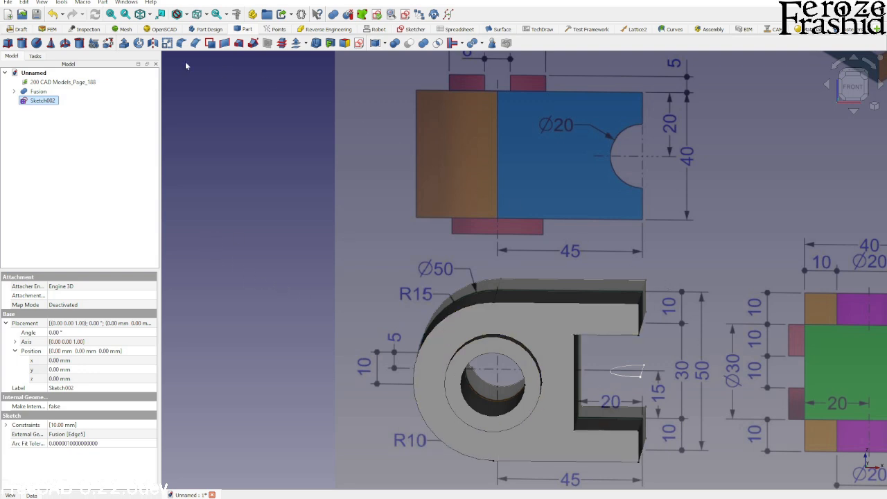
pyautogui.click(124, 43)
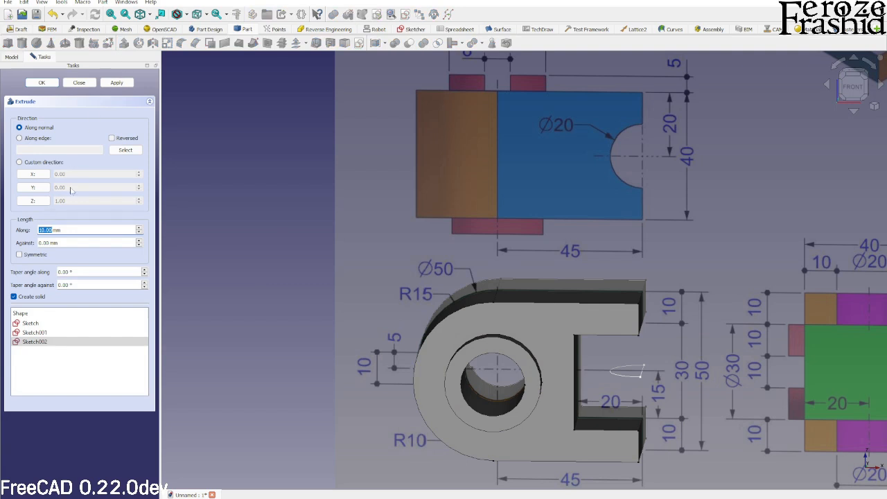
pyautogui.write('5')
pyautogui.click(32, 254)
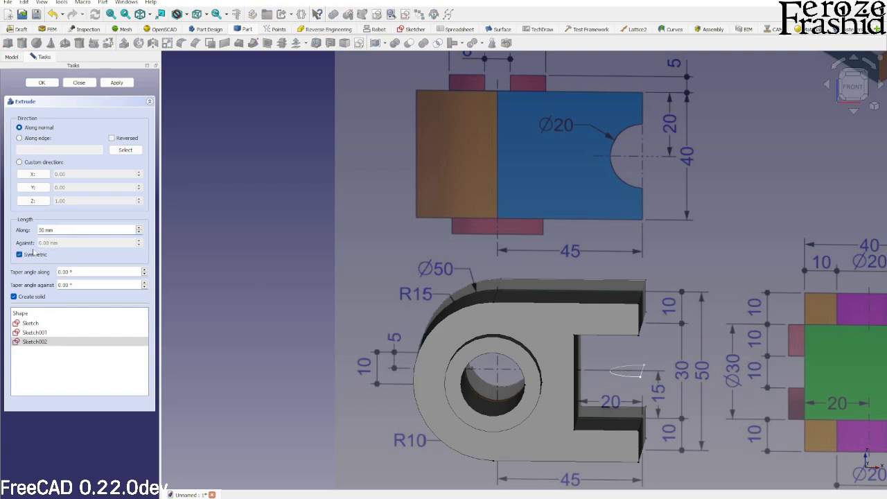
pyautogui.click(117, 83)
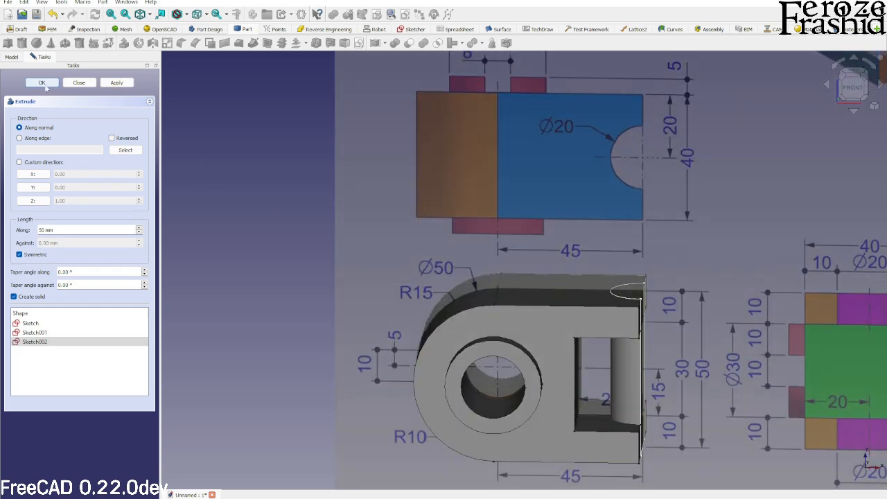
pyautogui.click(41, 83)
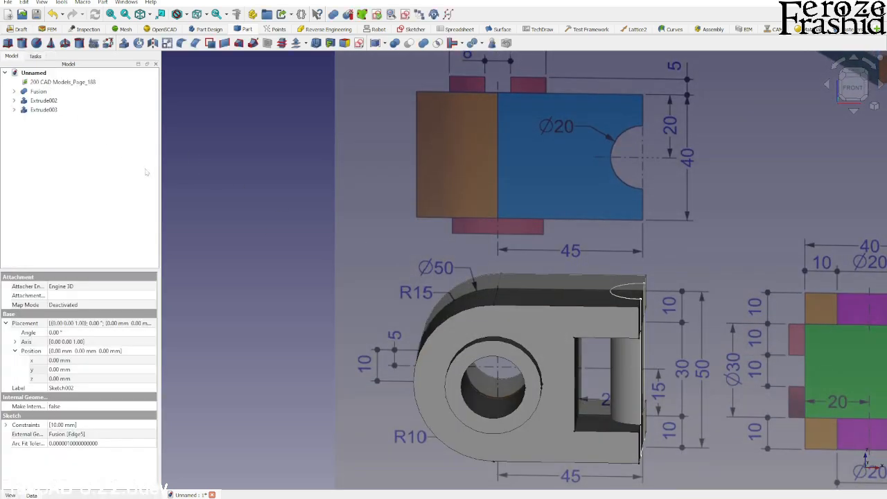
# Try a cut between the two half-cylinder extrusions and undo it.
pyautogui.keyDown('shift'); pyautogui.click(39, 110); pyautogui.keyUp('shift')
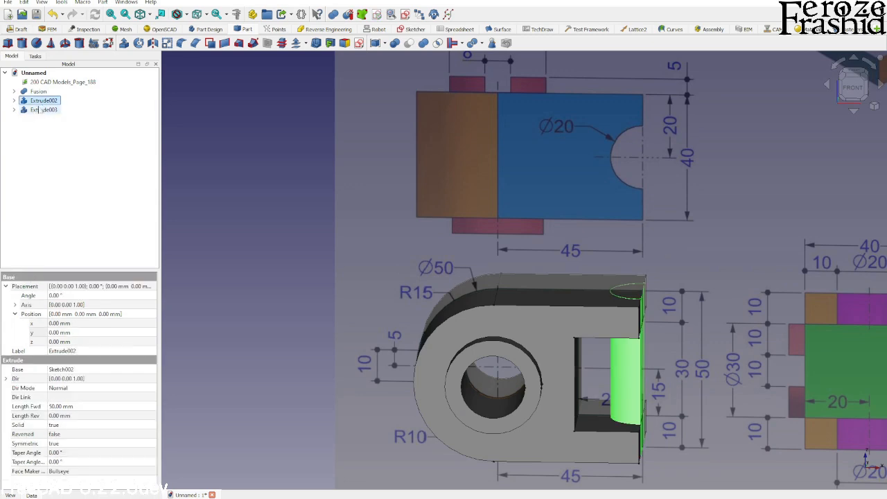
pyautogui.click(408, 44)
pyautogui.moveTo(501, 233); pyautogui.dragTo(291, 307, button='middle')
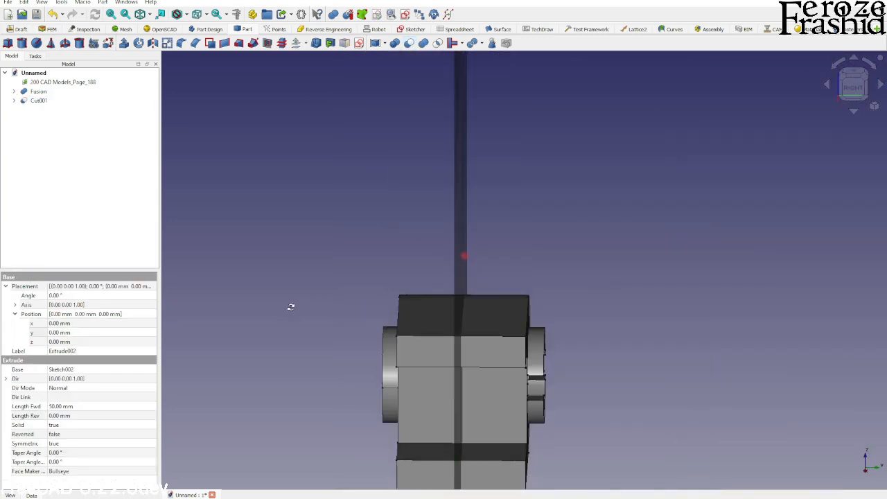
pyautogui.press('0')
pyautogui.hotkey('ctrl', 'z')
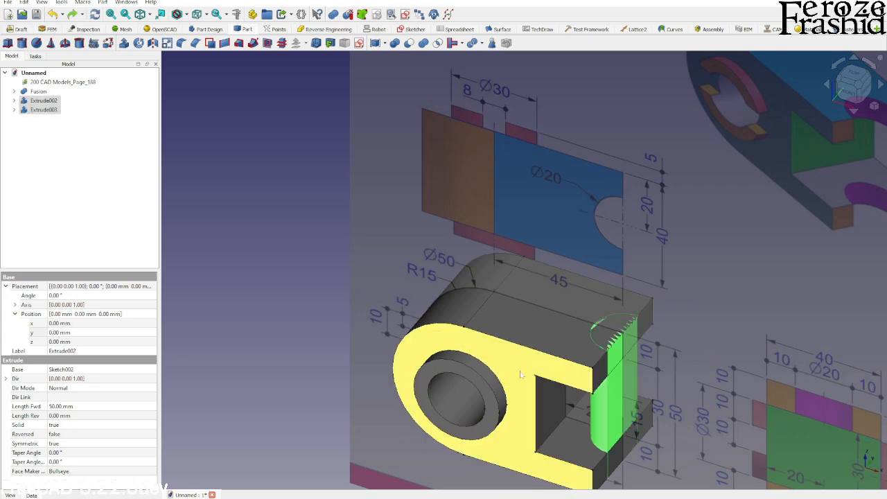
# Delete the duplicate half-cylinder Extrude003.
pyautogui.moveTo(521, 375); pyautogui.dragTo(535, 335, button='middle')
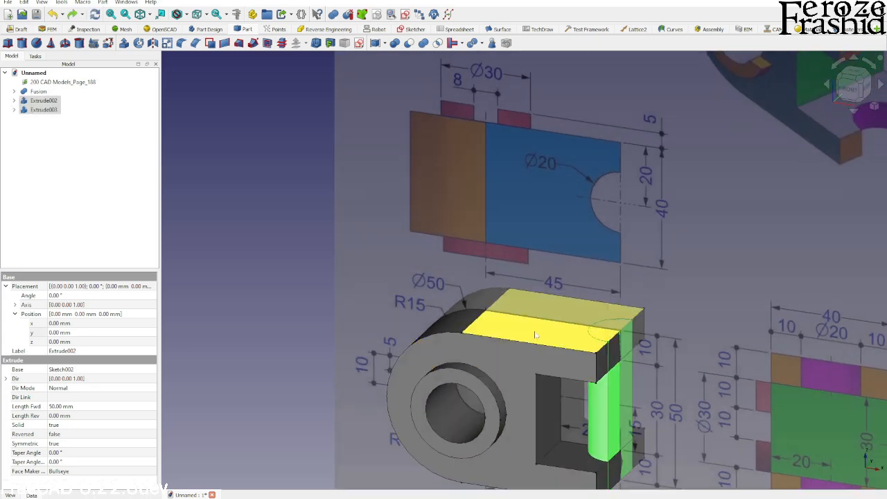
pyautogui.click(115, 170)
pyautogui.click(43, 101)
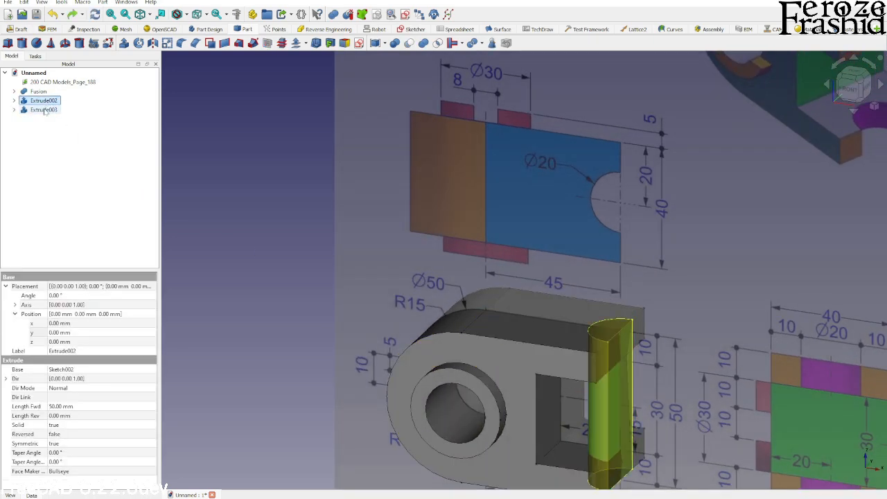
pyautogui.click(44, 110)
pyautogui.press('Delete')
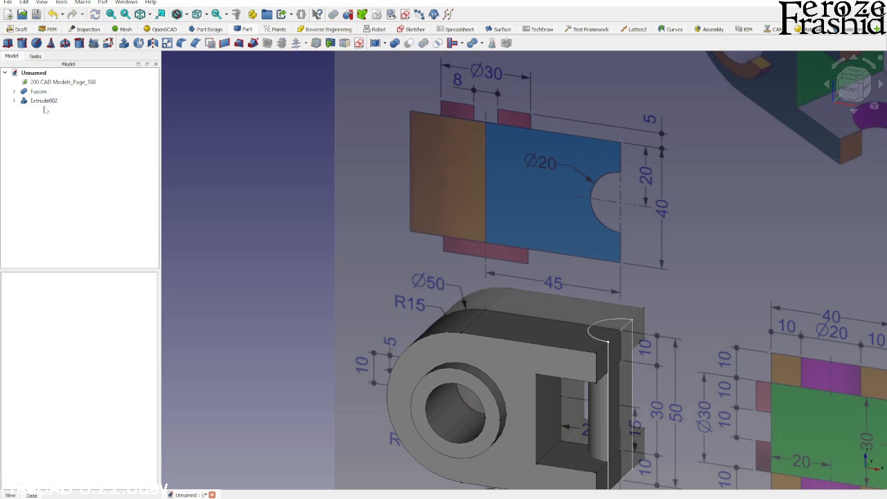
# Cut the half-cylinder Extrude002 out of the fused fork body to form the half-round recess.
pyautogui.click(43, 101)
pyautogui.click(38, 92)
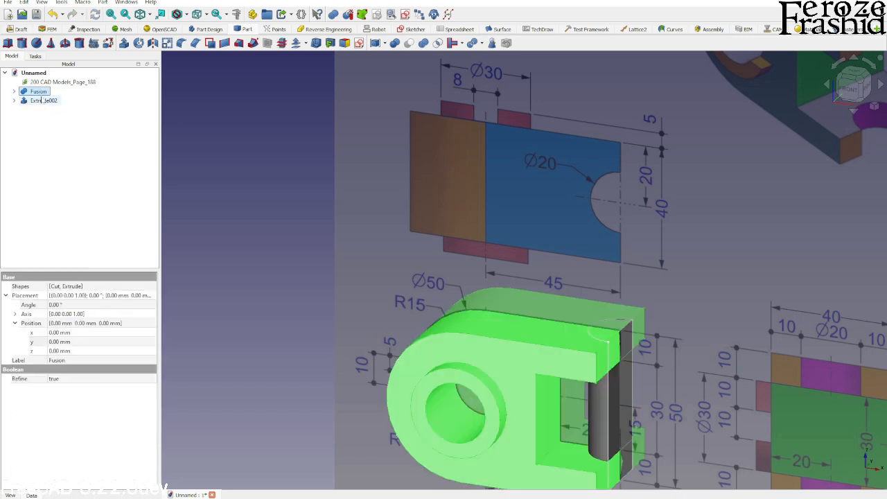
pyautogui.keyDown('ctrl'); pyautogui.click(43, 101); pyautogui.keyUp('ctrl')
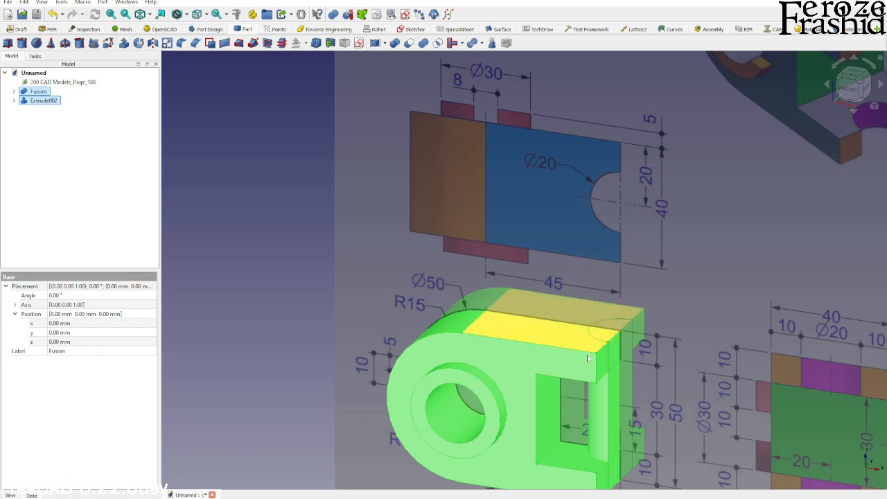
pyautogui.click(410, 44)
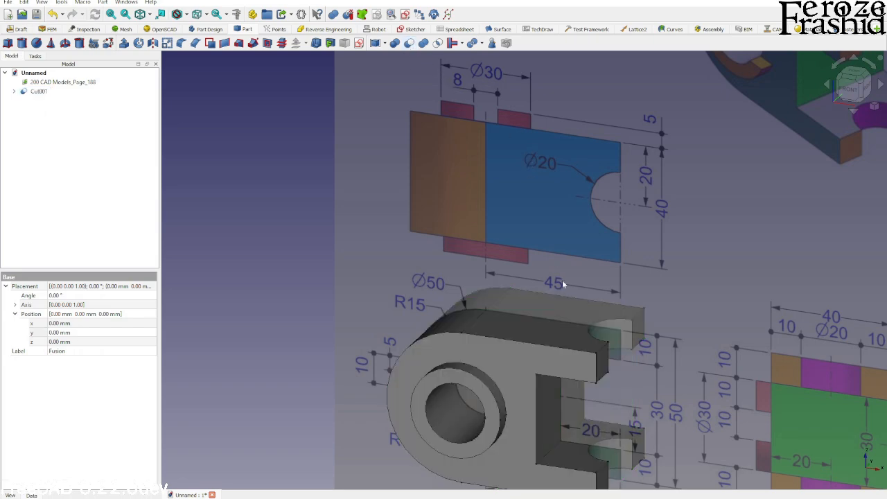
# Hide the 200 CAD Models_Page_188 reference image so only the bracket is displayed.
pyautogui.moveTo(562, 280); pyautogui.dragTo(501, 330, button='middle')
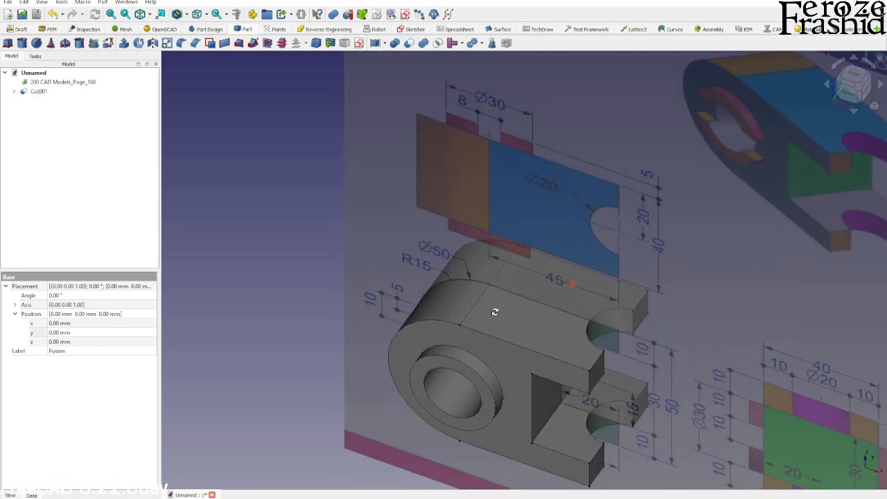
pyautogui.click(580, 254)
pyautogui.press('space')
pyautogui.moveTo(580, 254)
pyautogui.mouseDown(button='middle')
pyautogui.moveTo(568, 301)
pyautogui.moveTo(467, 277)
pyautogui.moveTo(572, 303)
pyautogui.moveTo(549, 300)
pyautogui.mouseUp(button='middle')
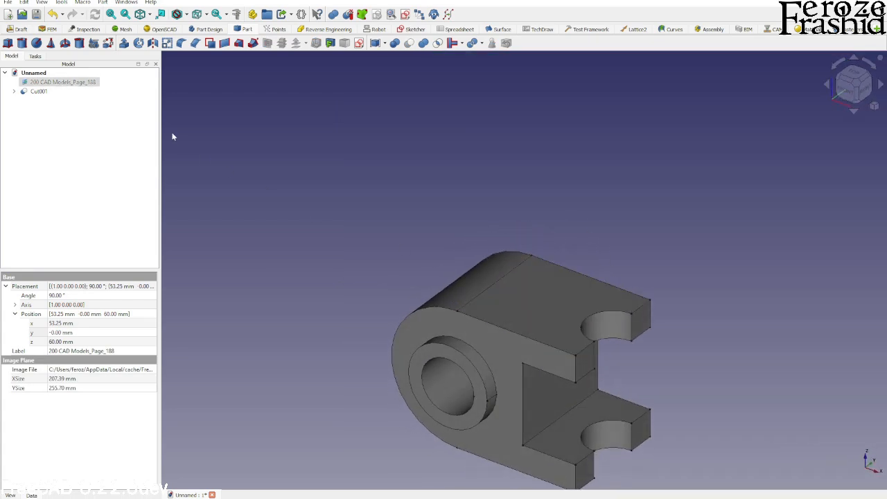
# Rename the final cut body as Ex188.
pyautogui.click(35, 92)
pyautogui.press('F2')
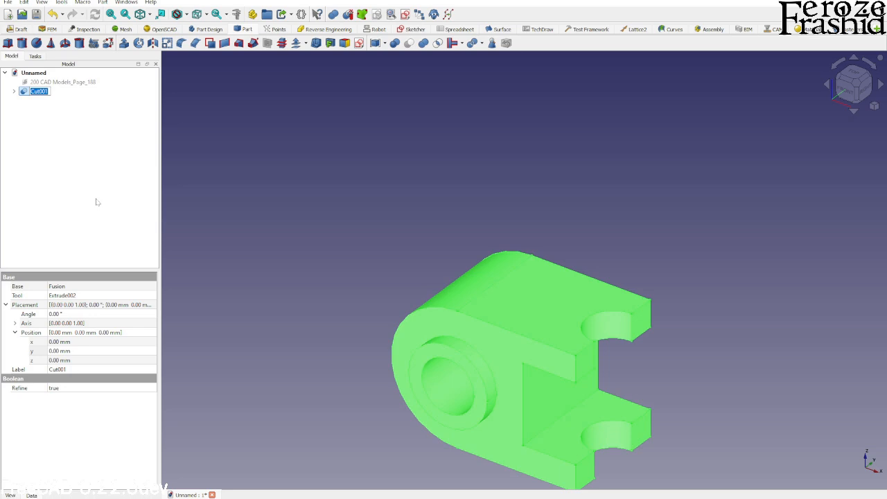
pyautogui.write('Ex188')
pyautogui.press('Return')
# Clear the selection and examine the finished bracket in the isometric view.
pyautogui.click(298, 202)
pyautogui.moveTo(296, 200); pyautogui.dragTo(334, 271, button='middle')
pyautogui.press('0')
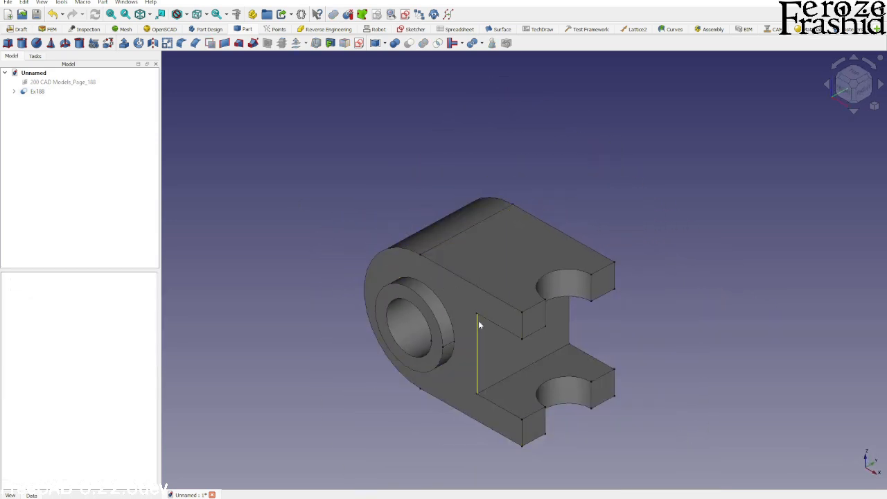
pyautogui.scroll(2, 478, 331)
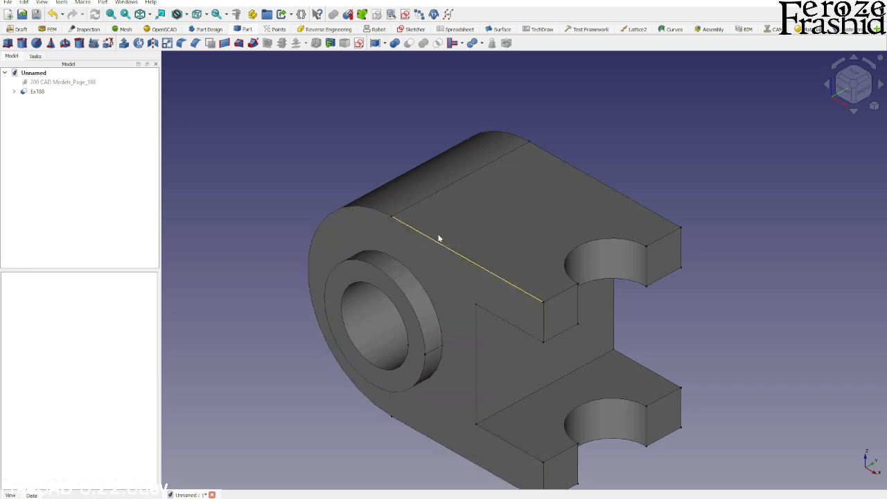
pyautogui.scroll(-1, 447, 204)
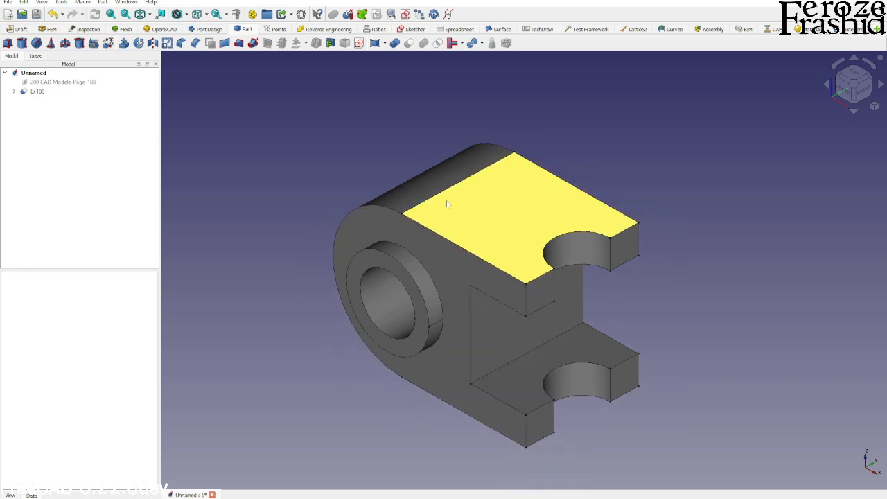